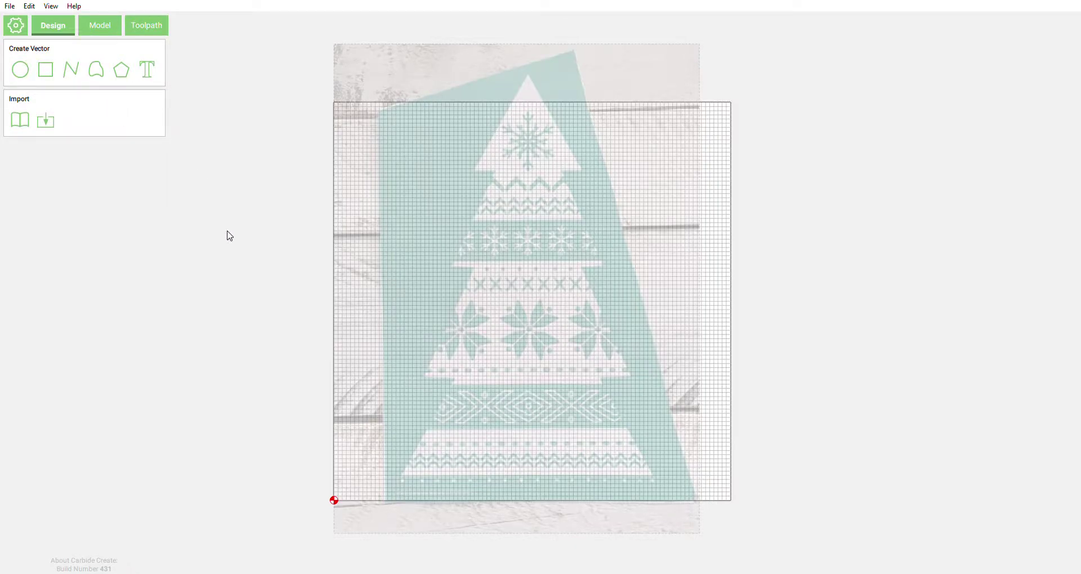
scroll(510, 217, up, 3)
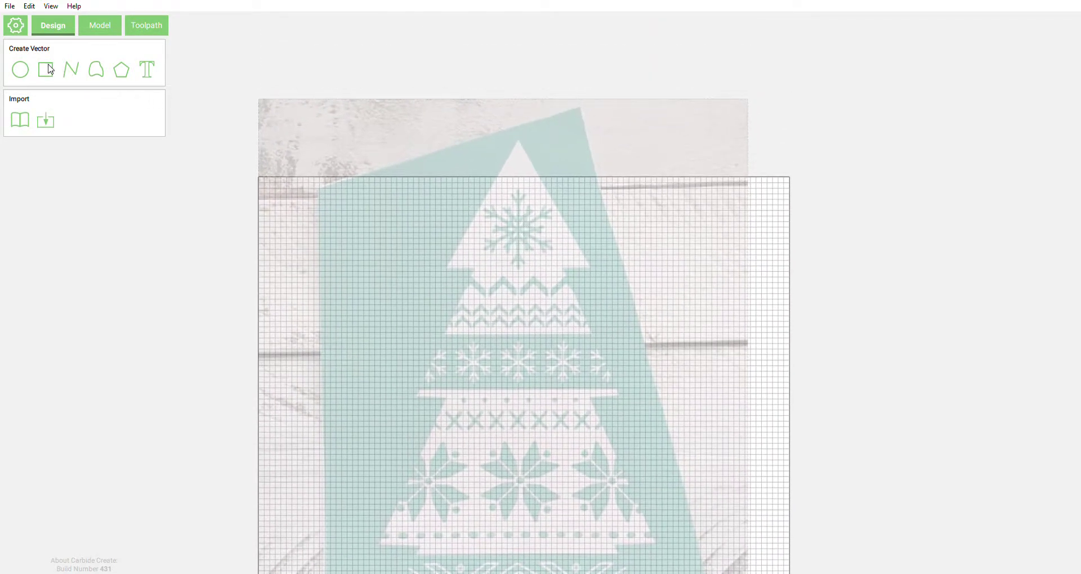
click(72, 74)
scroll(509, 137, up, 5)
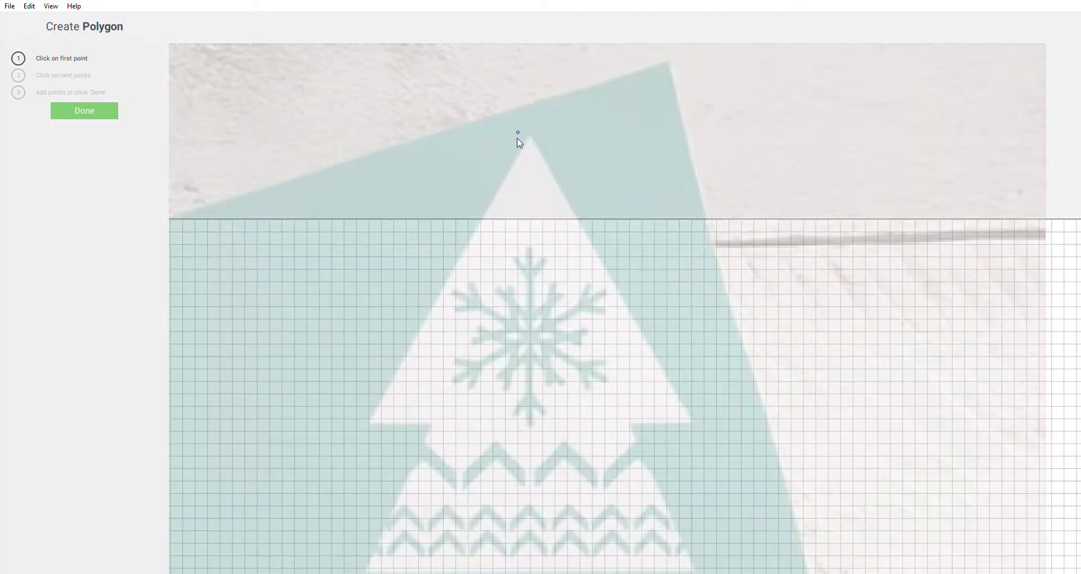
scroll(537, 138, down, 2)
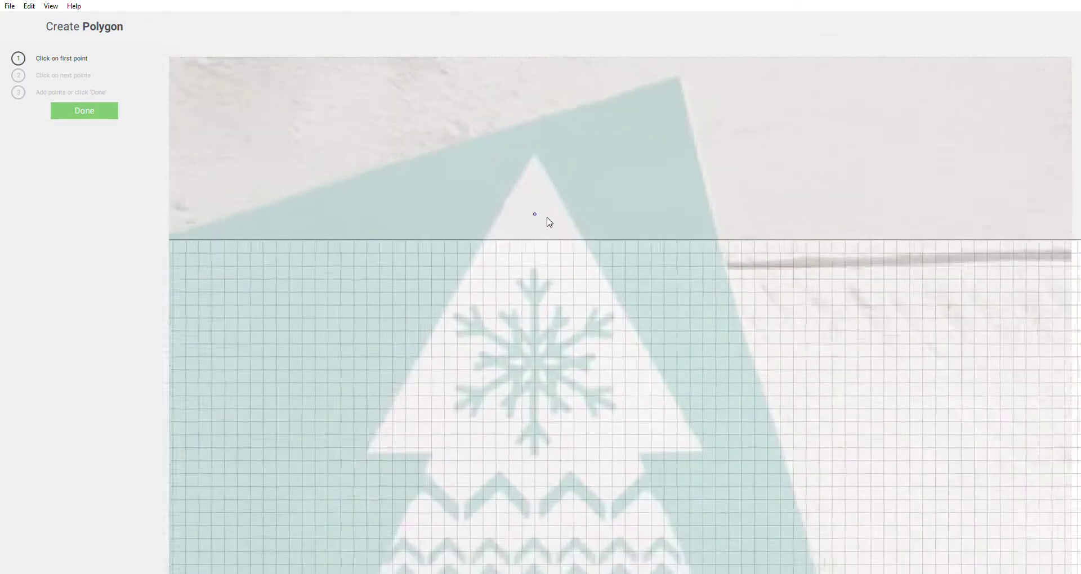
scroll(346, 204, down, 4)
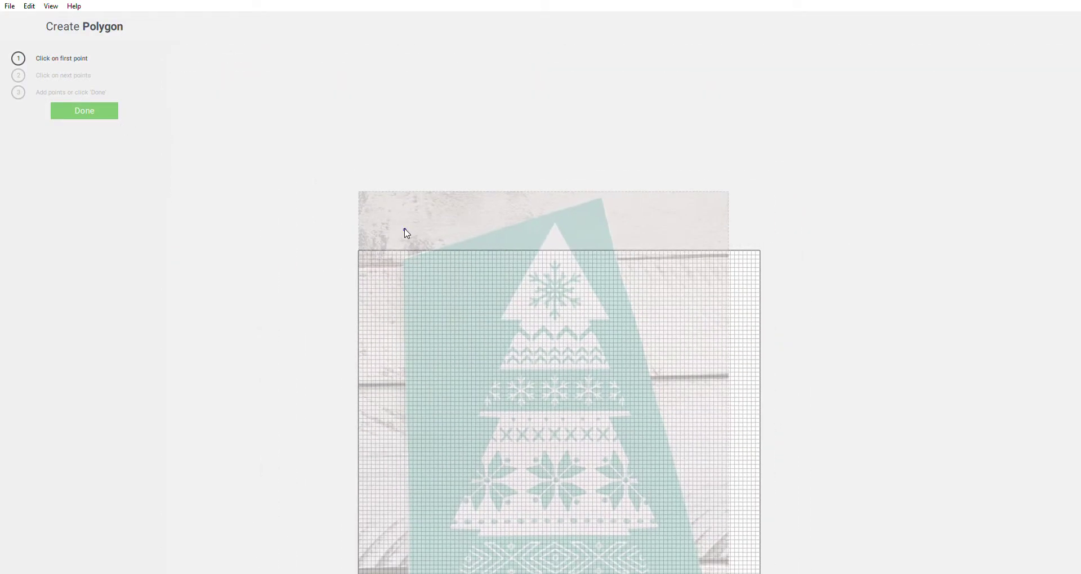
click(78, 112)
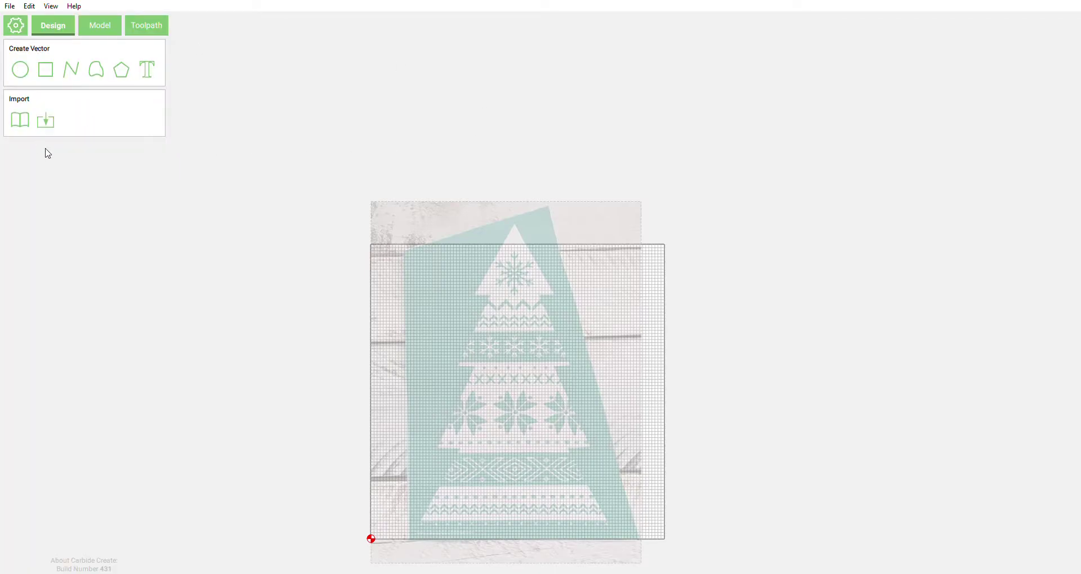
Move the background image down until the base of the tree sits on the lower edge of the stock
click(15, 27)
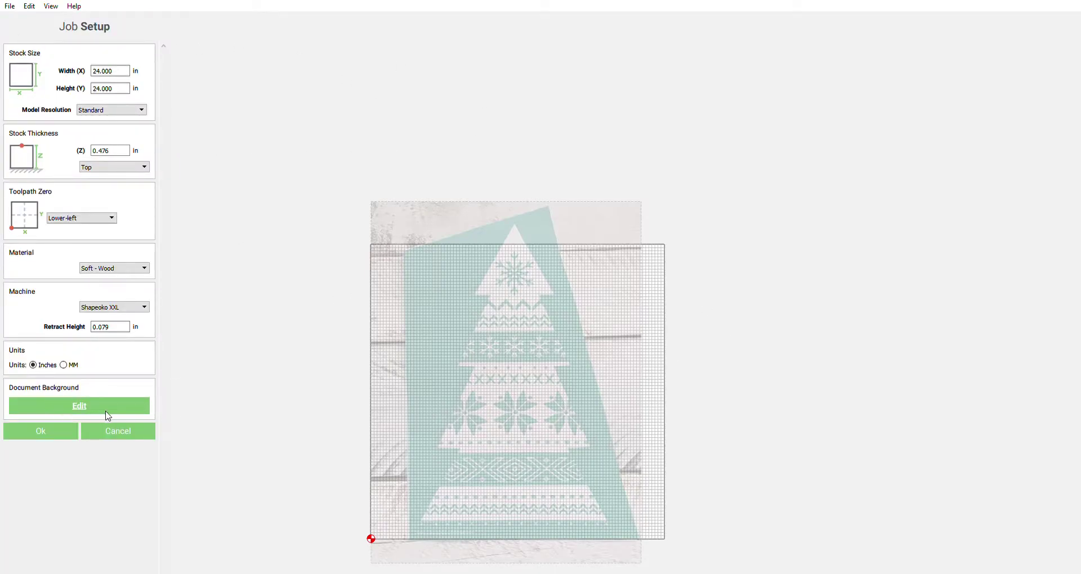
click(106, 433)
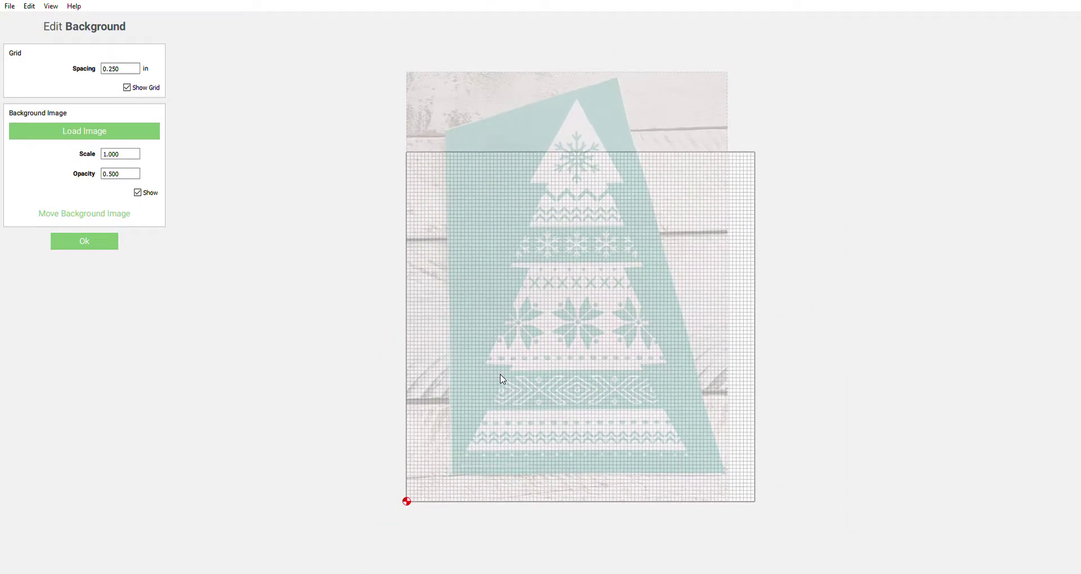
click(108, 214)
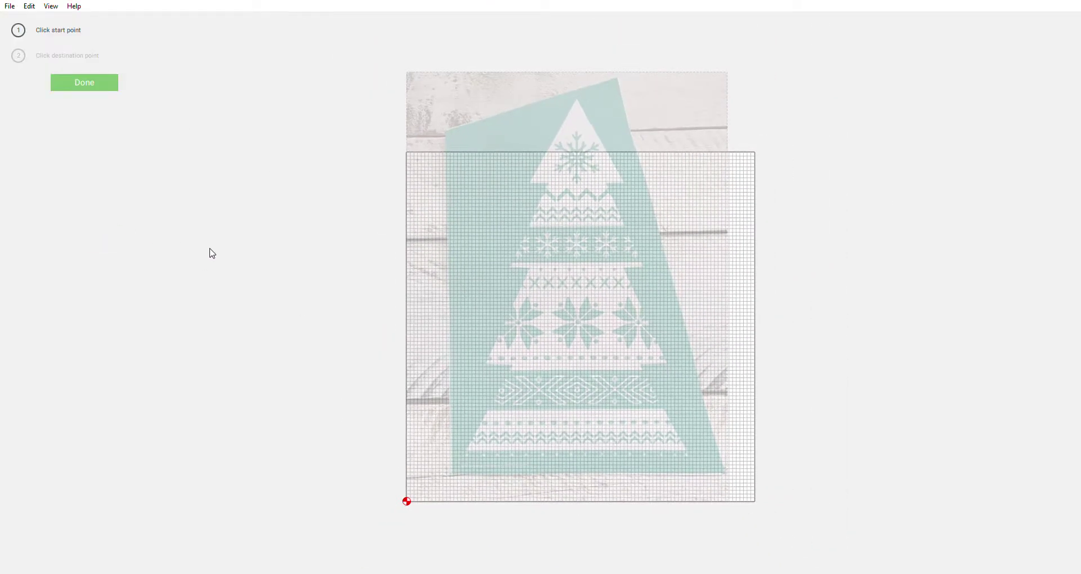
click(576, 455)
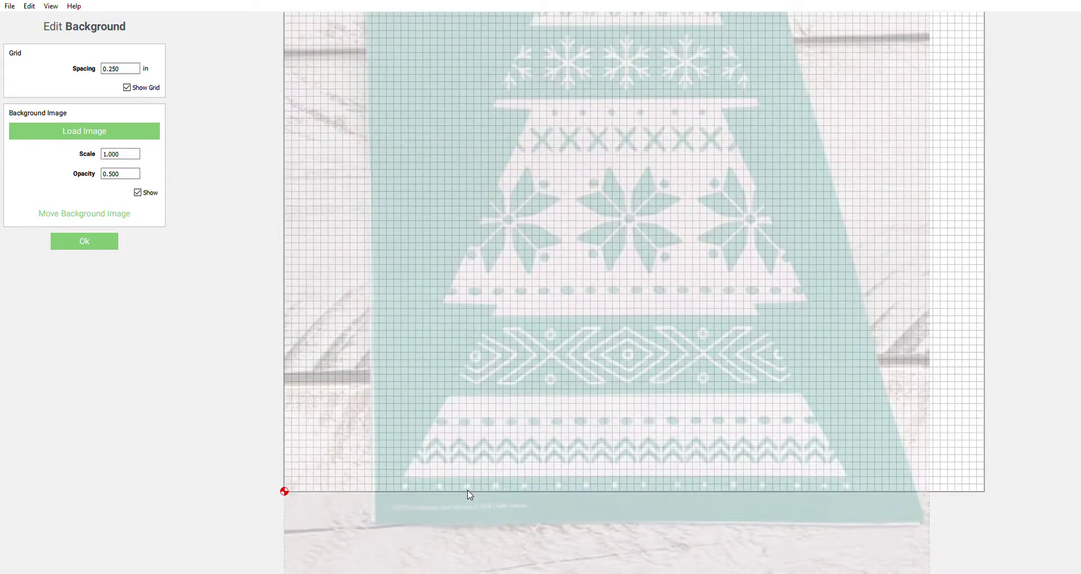
scroll(447, 500, down, 8)
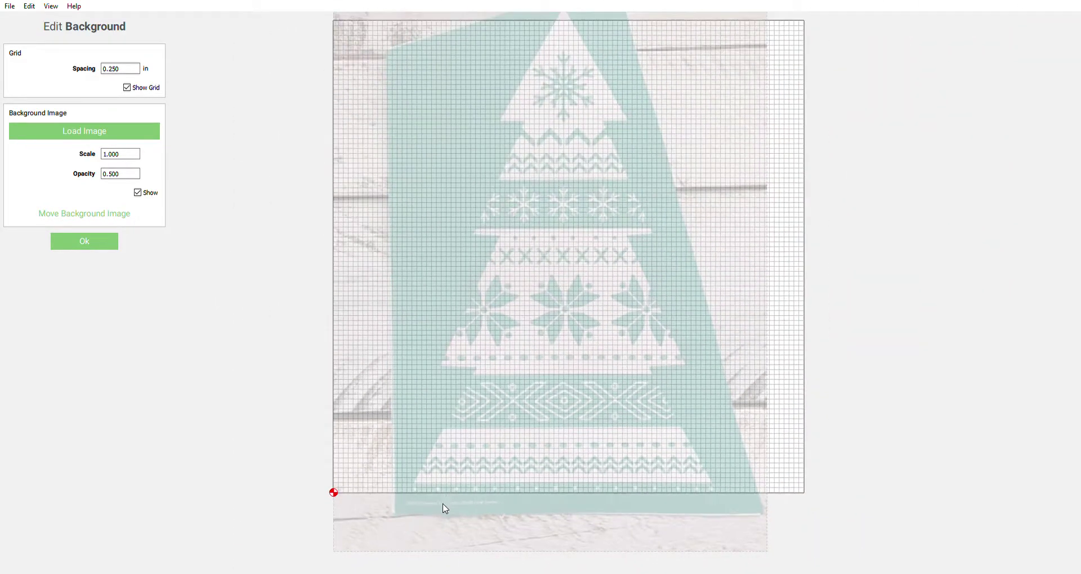
click(84, 242)
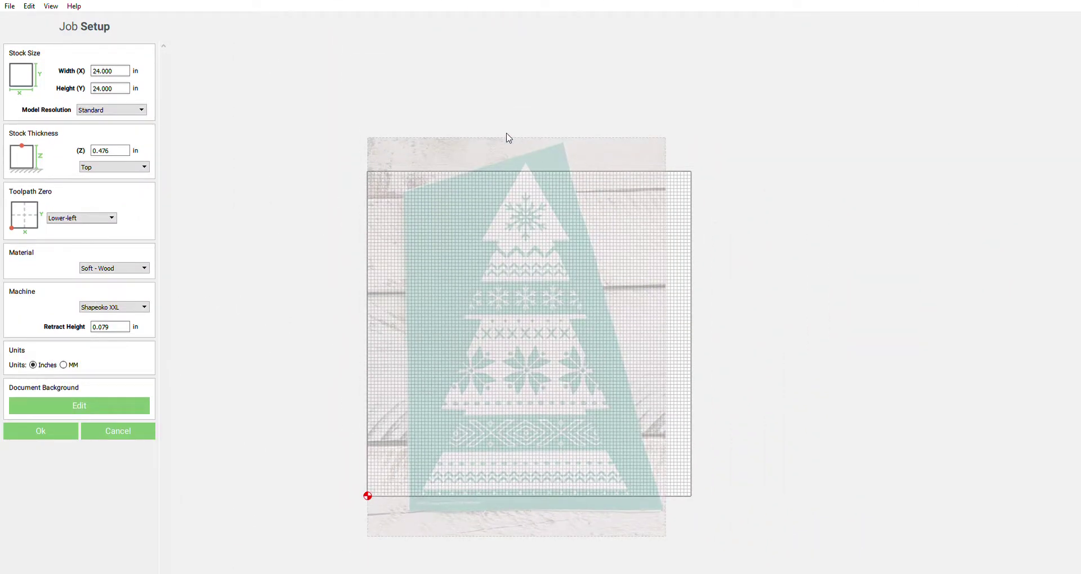
click(111, 432)
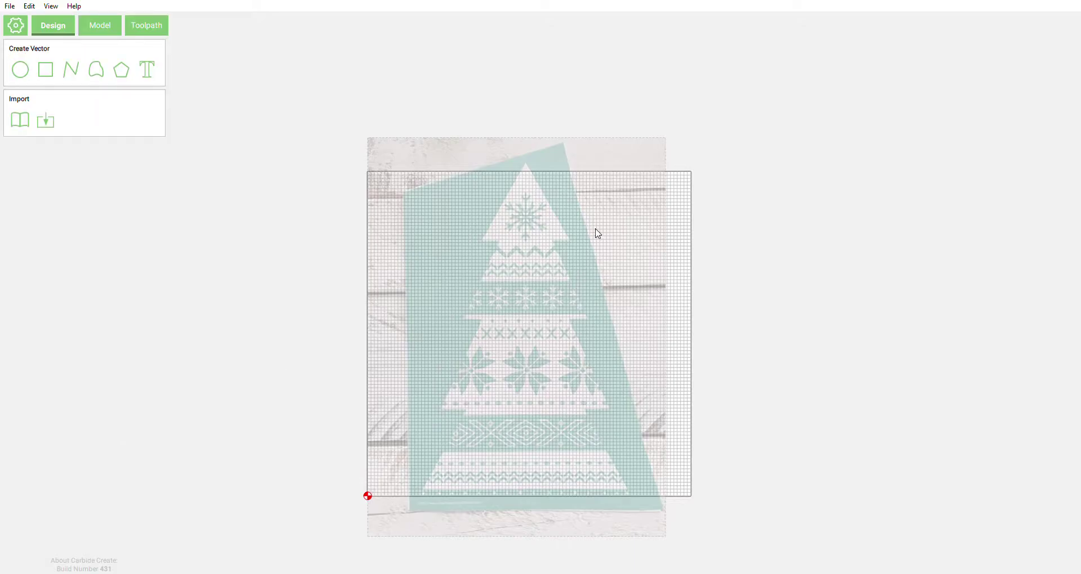
click(71, 70)
scroll(547, 172, up, 5)
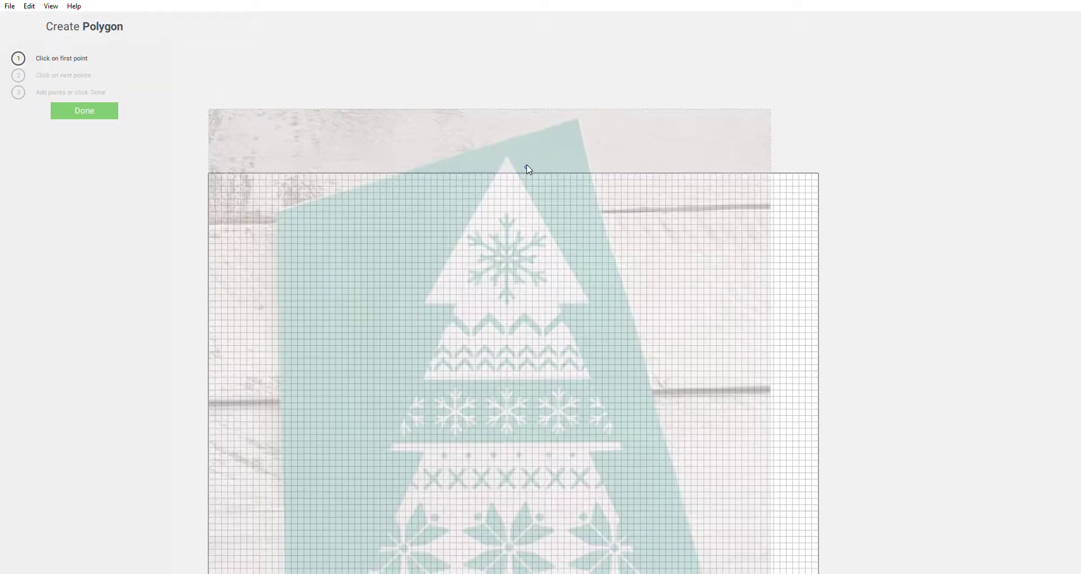
click(99, 115)
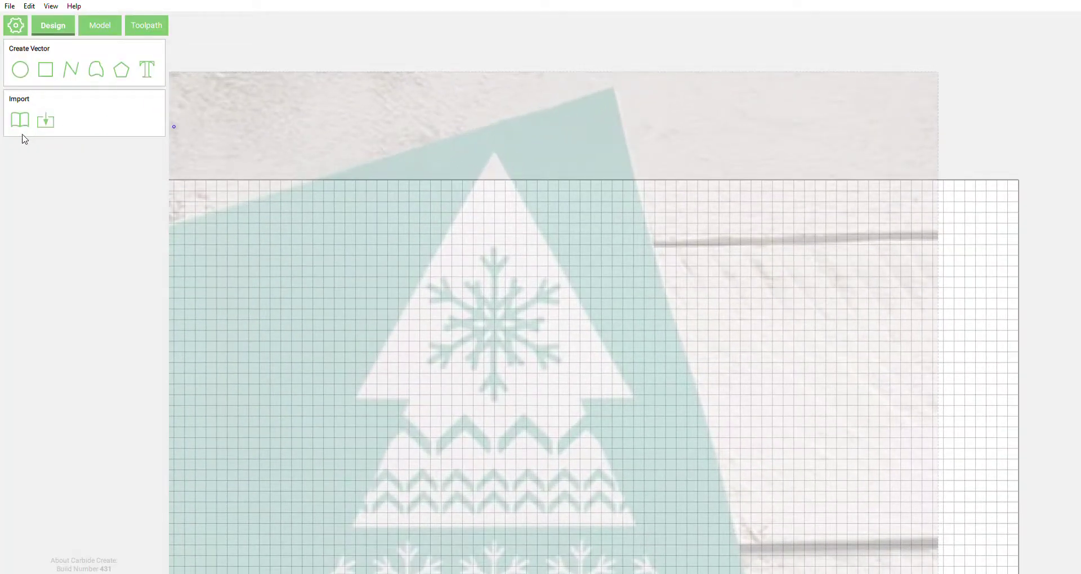
click(7, 31)
click(83, 409)
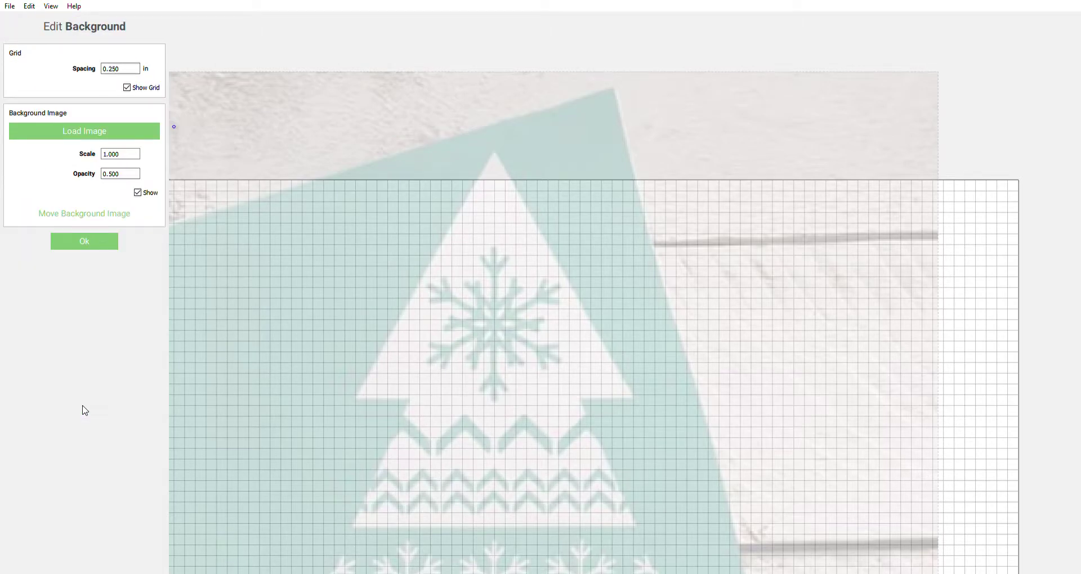
click(84, 242)
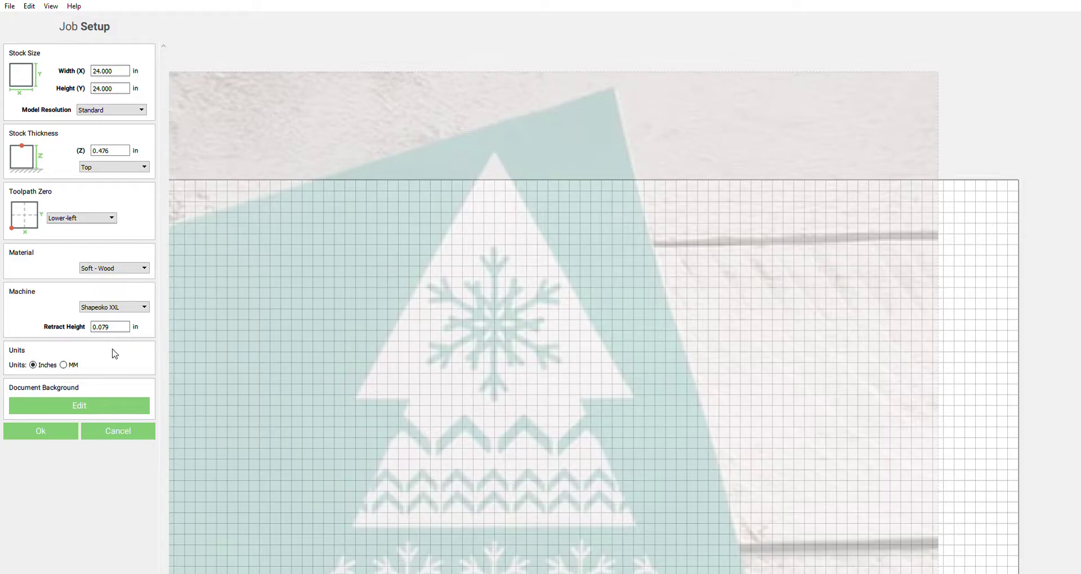
click(49, 439)
Start a polygon at the treetop and trace the left outline down through the top two tiers, including the notch under each
click(74, 71)
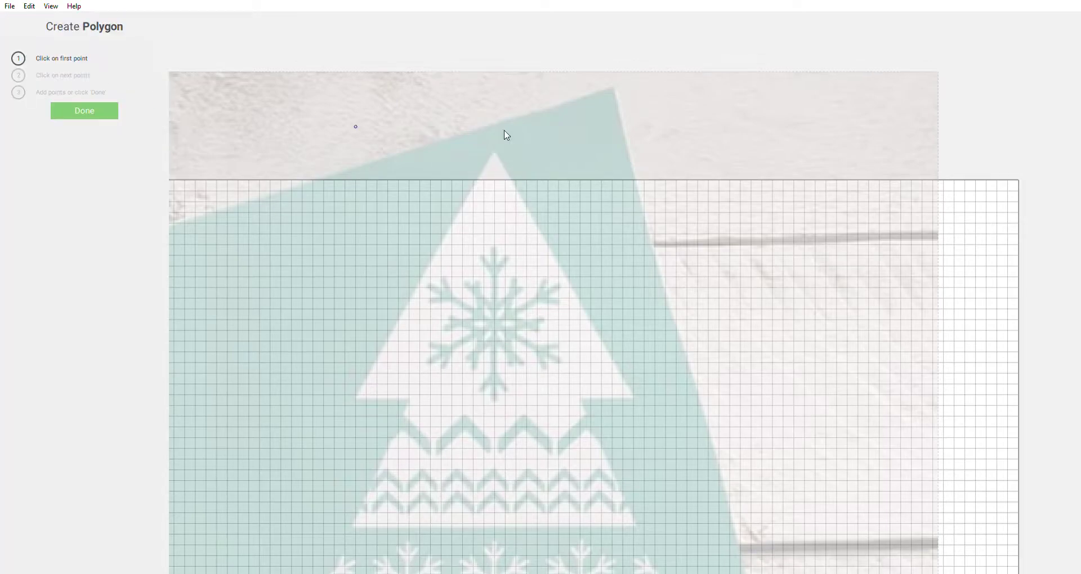
click(495, 149)
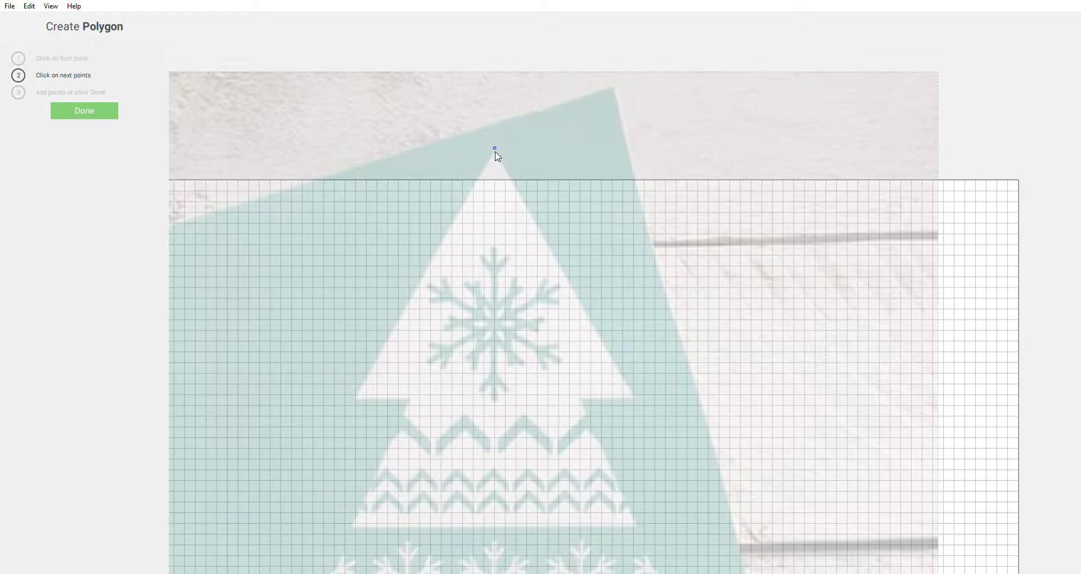
scroll(746, 192, down, 1)
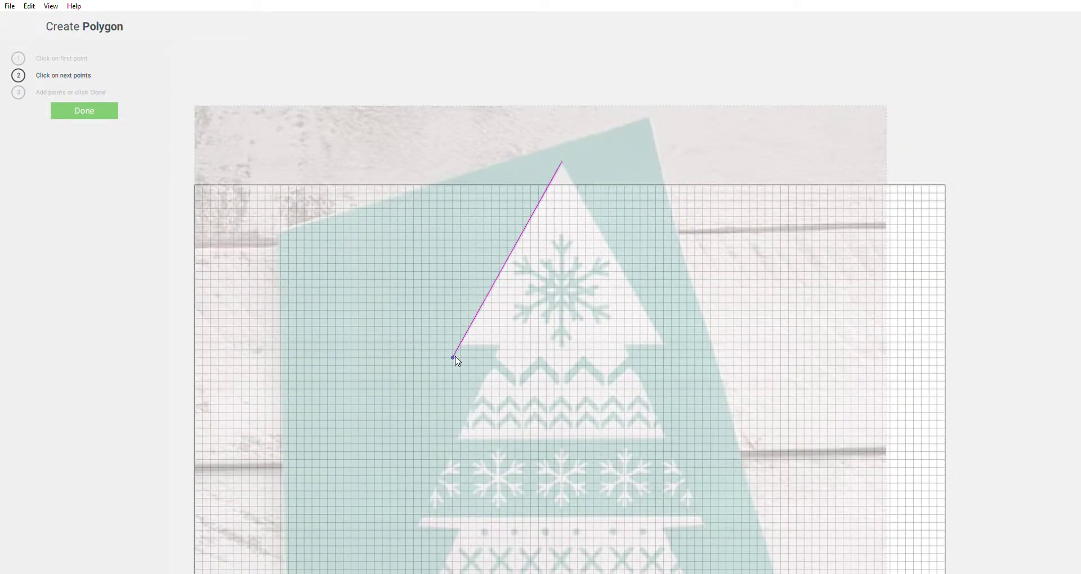
scroll(457, 361, up, 5)
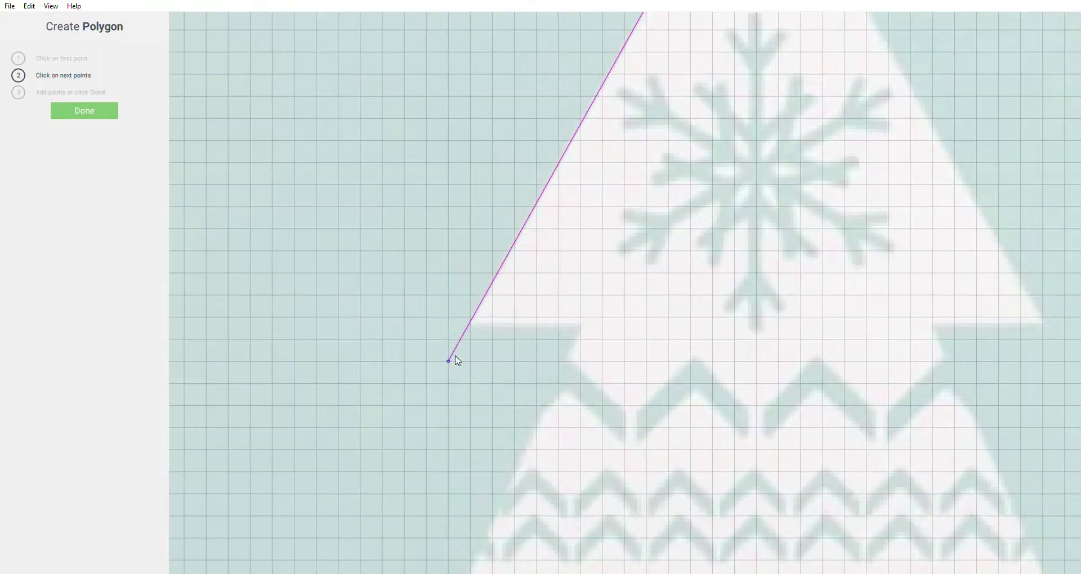
click(471, 318)
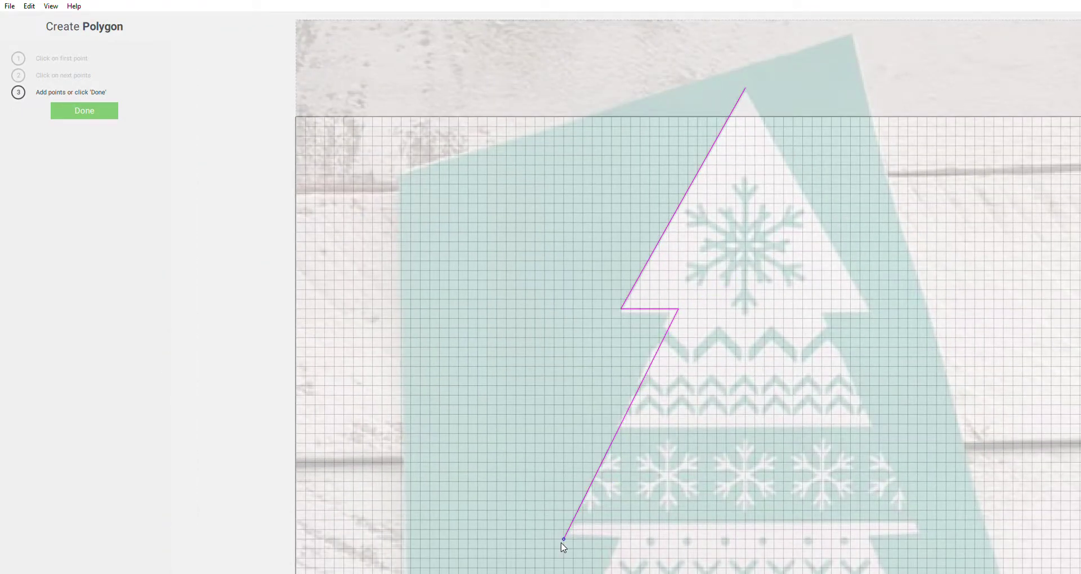
click(564, 539)
click(622, 540)
Trace the third tier's left slope to its outer corner and run the polygon horizontally inward to the notch above the bottom tier
scroll(699, 236, down, 5)
scroll(649, 235, down, 2)
scroll(647, 391, up, 6)
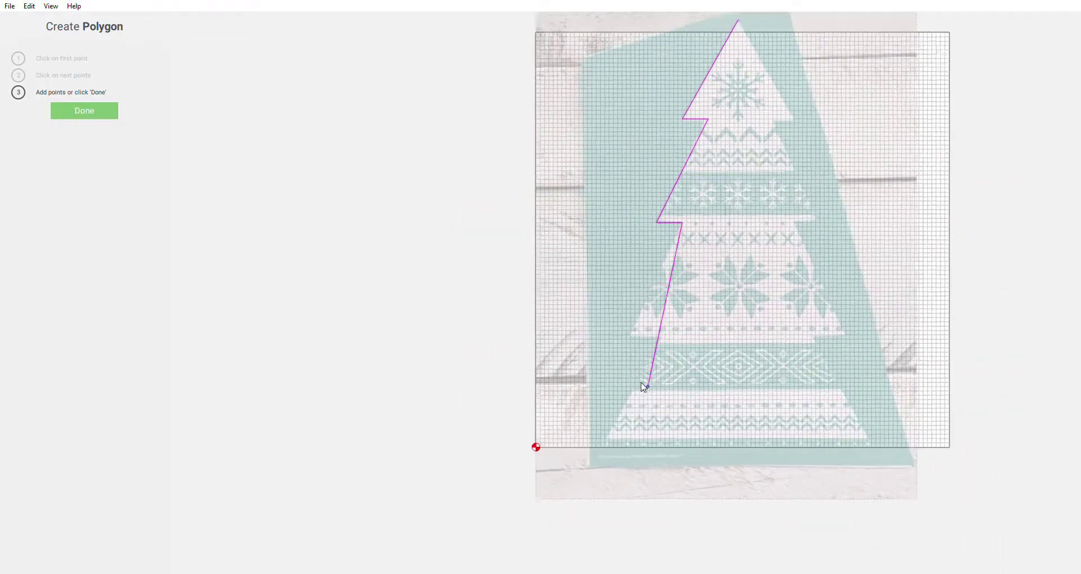
scroll(630, 297, up, 3)
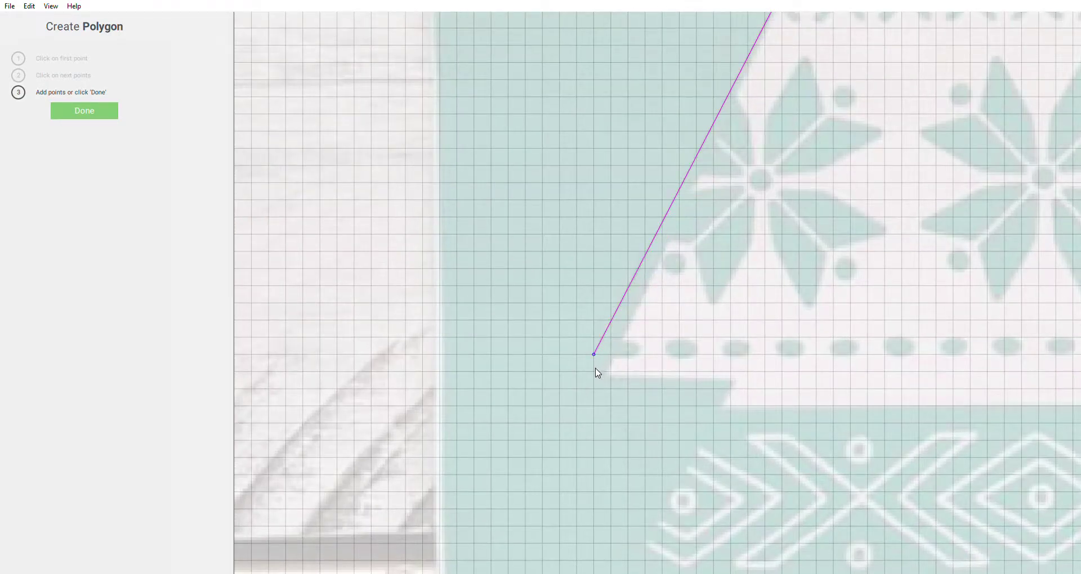
click(595, 392)
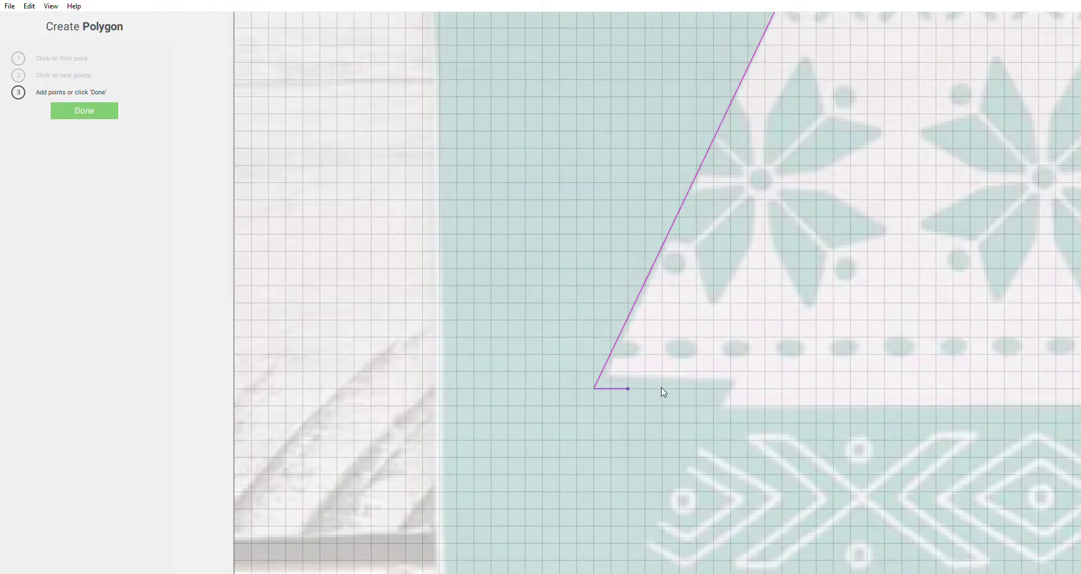
click(730, 389)
Trace the bottom tier's left slope to the lower stock edge and run the tree's base along that edge to its right corner
scroll(693, 415, down, 5)
scroll(649, 470, up, 4)
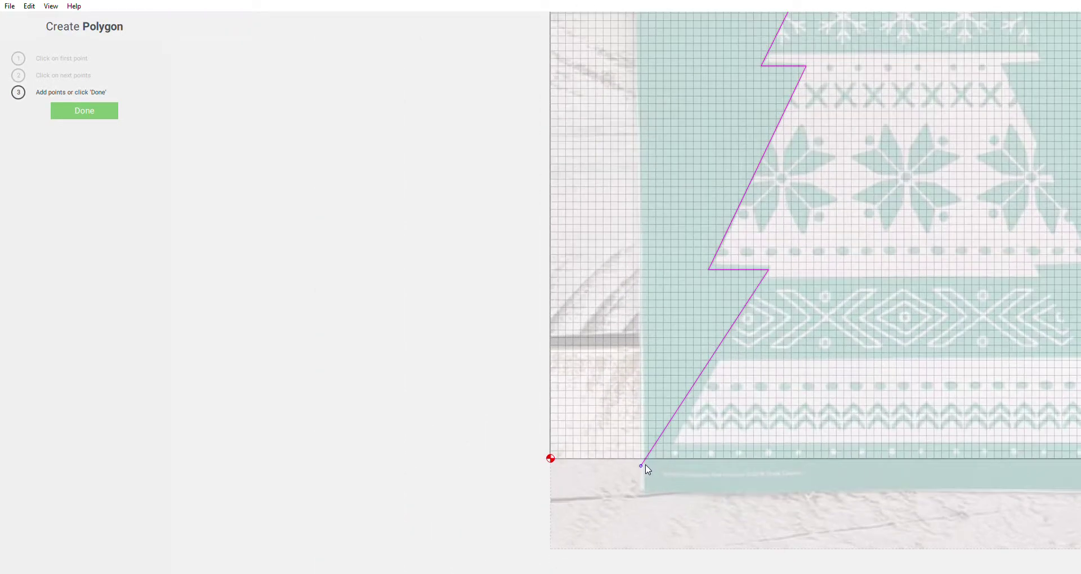
scroll(648, 470, up, 2)
click(667, 458)
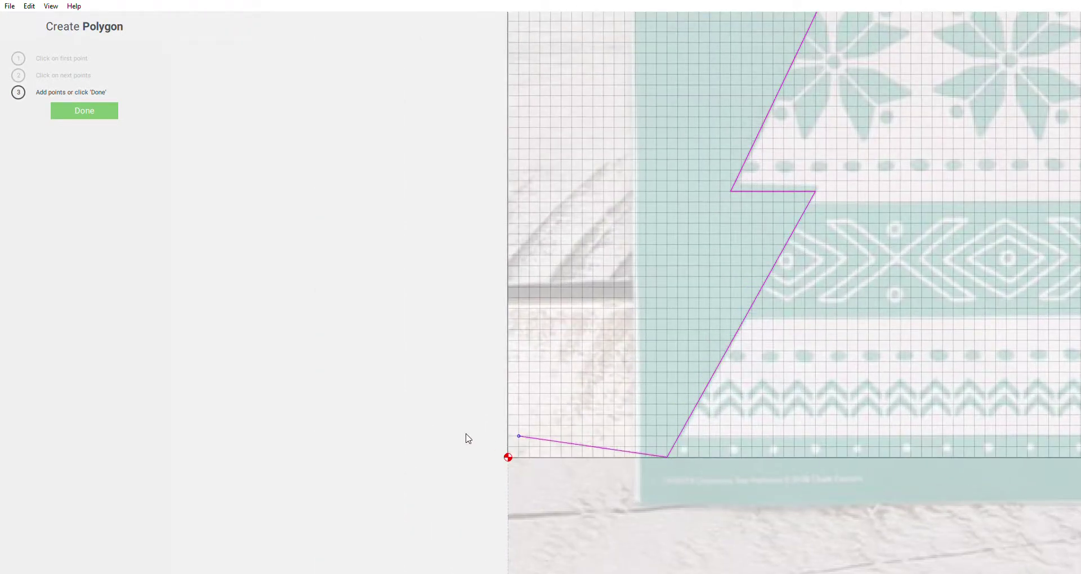
scroll(340, 427, down, 3)
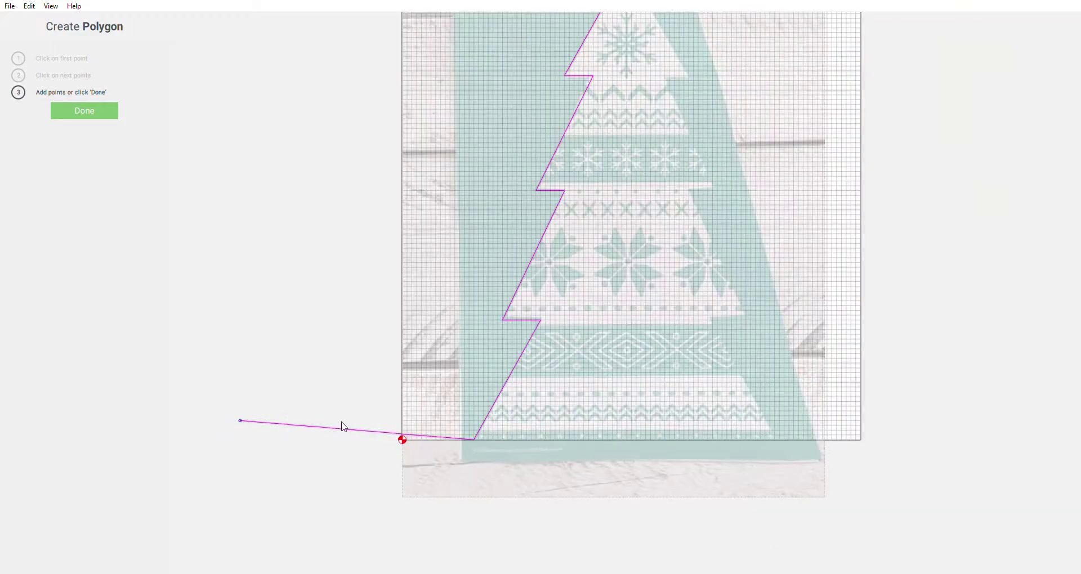
click(785, 441)
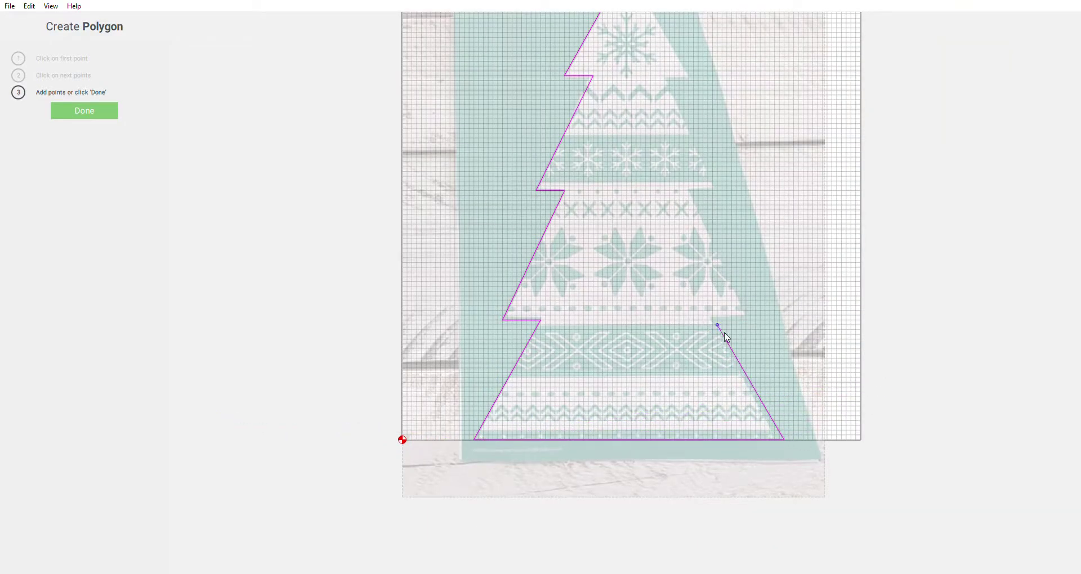
Continue the polygon up the bottom tier's right slope to the notch and horizontally out to the third tier's right corner
scroll(714, 333, up, 5)
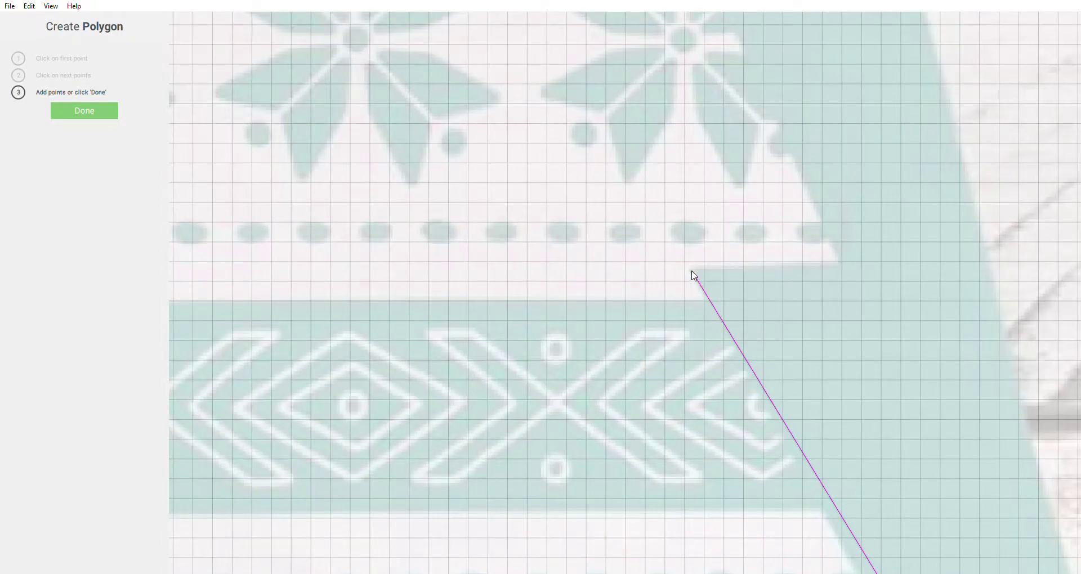
scroll(830, 313, down, 2)
scroll(848, 308, down, 2)
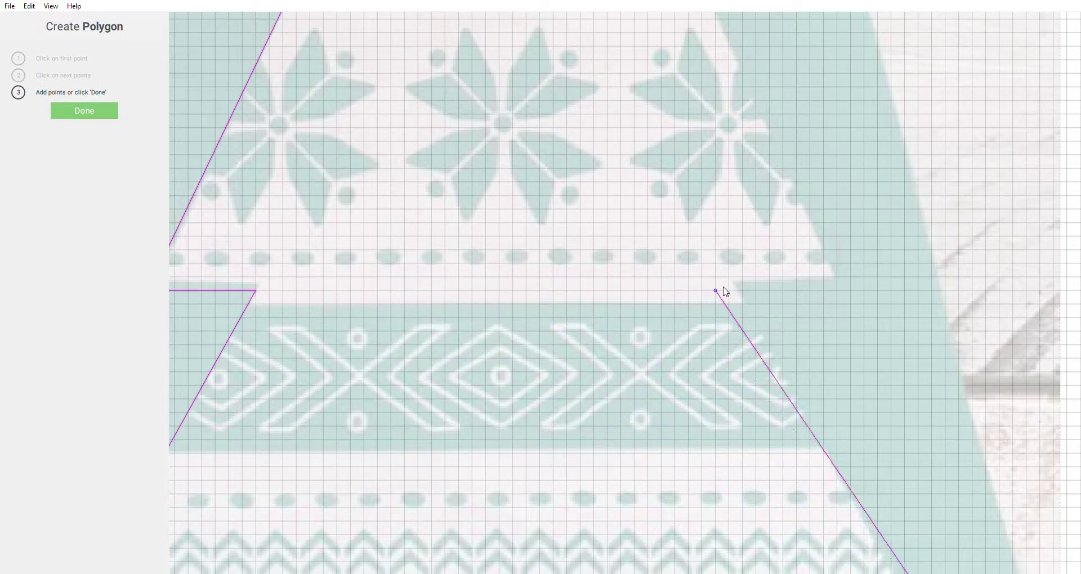
click(743, 291)
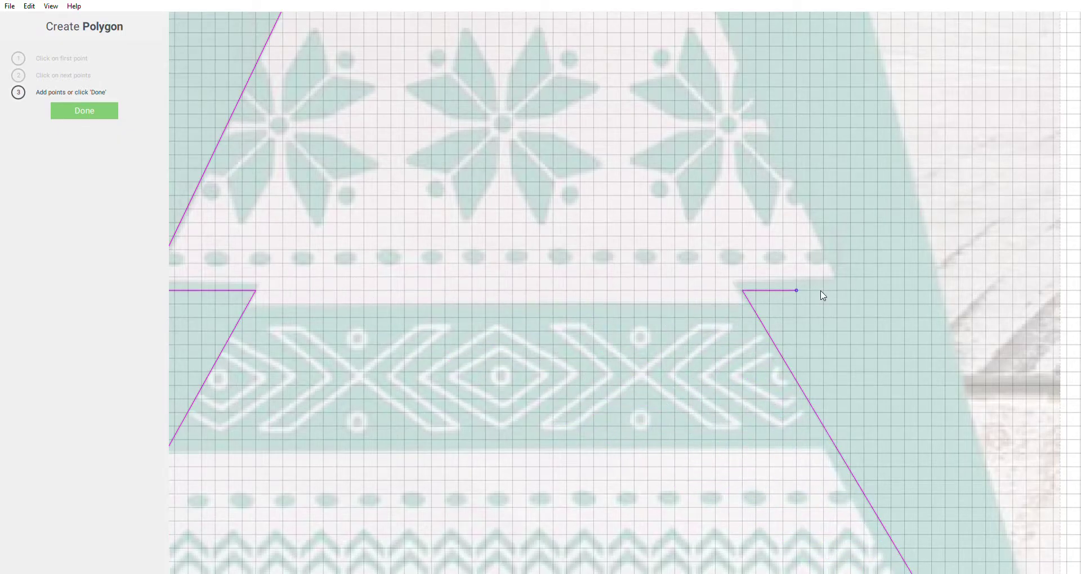
click(852, 292)
Trace the third tier's right slope up to the notch and out to the second tier's right corner
scroll(842, 352, down, 3)
scroll(744, 186, up, 5)
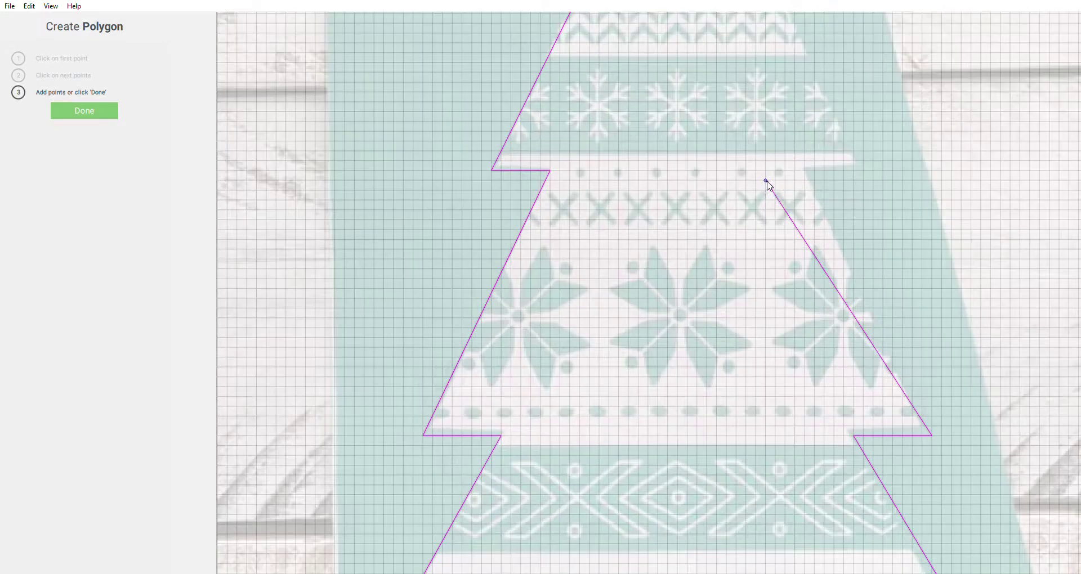
scroll(770, 186, up, 2)
click(815, 167)
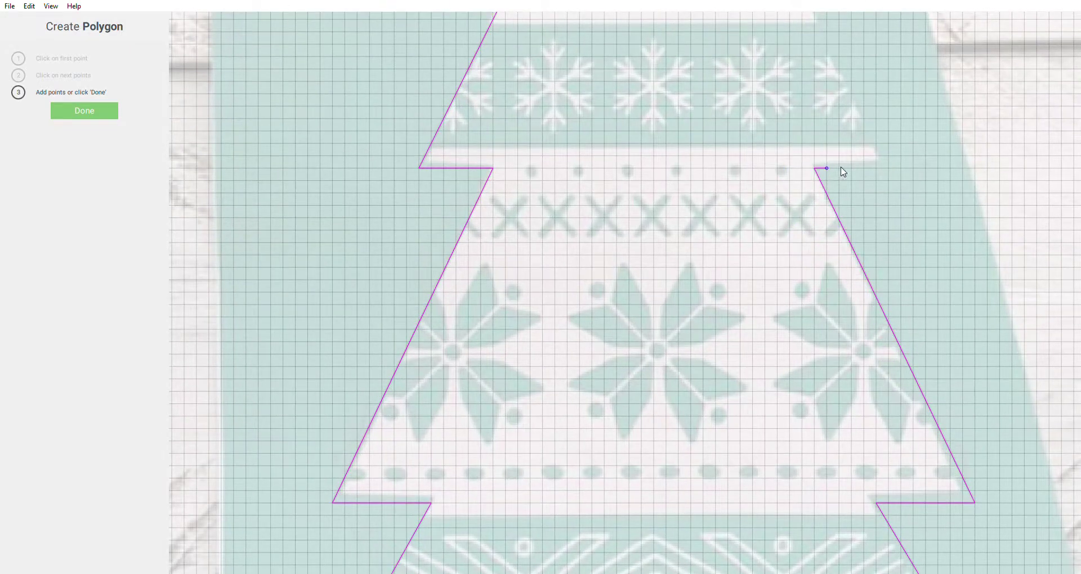
click(892, 168)
Continue the polygon up the second tier's right side and around the top tier's right corner, closing it at the tree's tip
scroll(923, 338, down, 3)
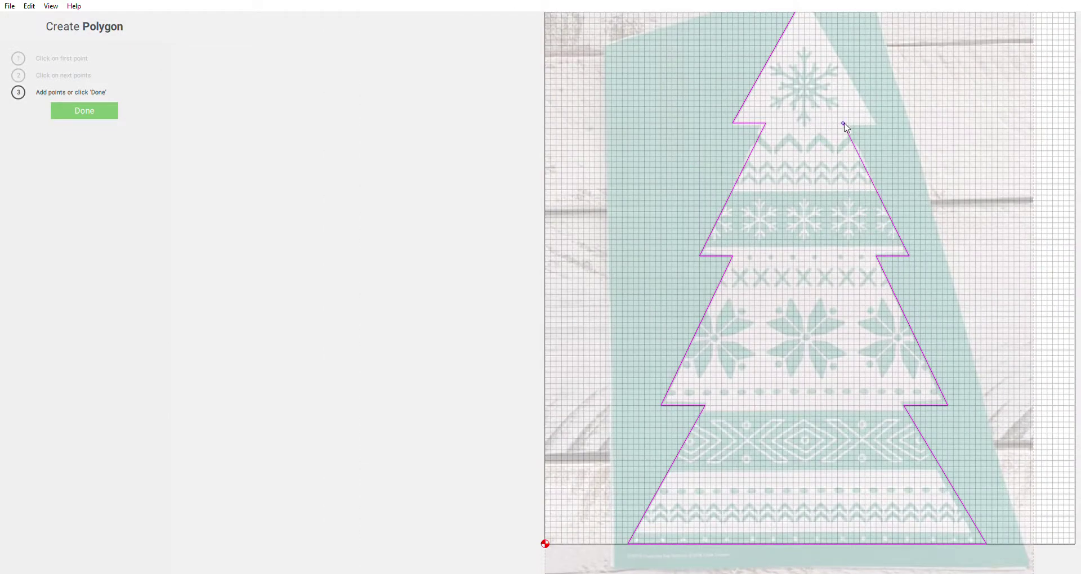
click(849, 123)
scroll(851, 127, up, 3)
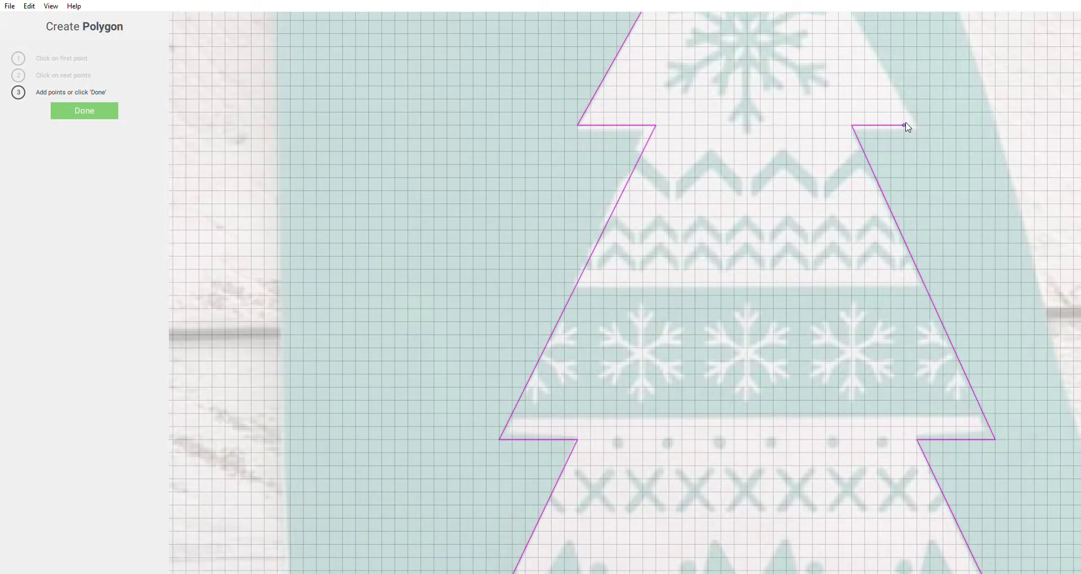
click(919, 125)
scroll(966, 374, down, 3)
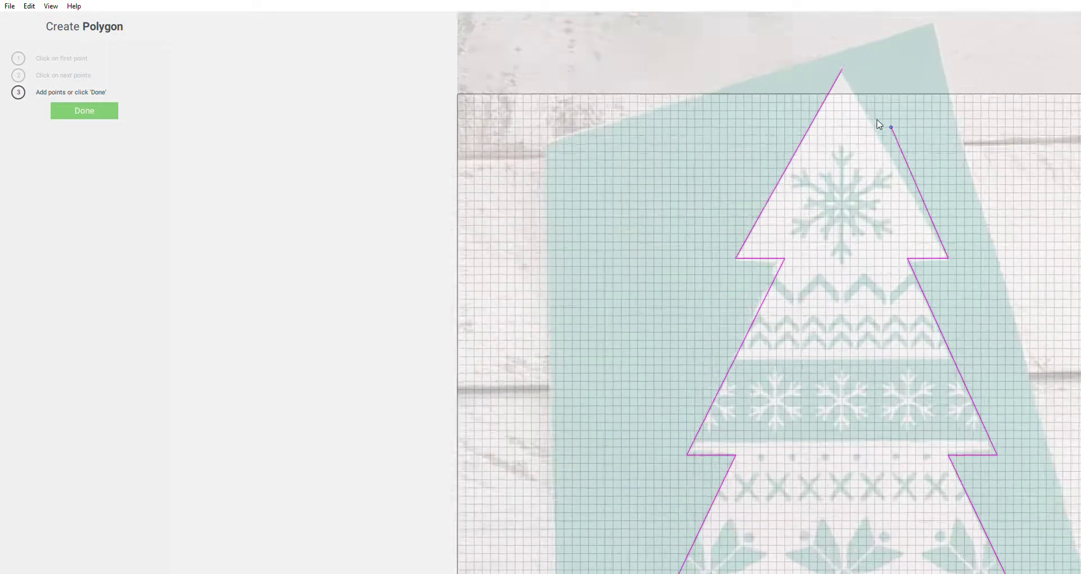
scroll(839, 77, up, 4)
click(837, 58)
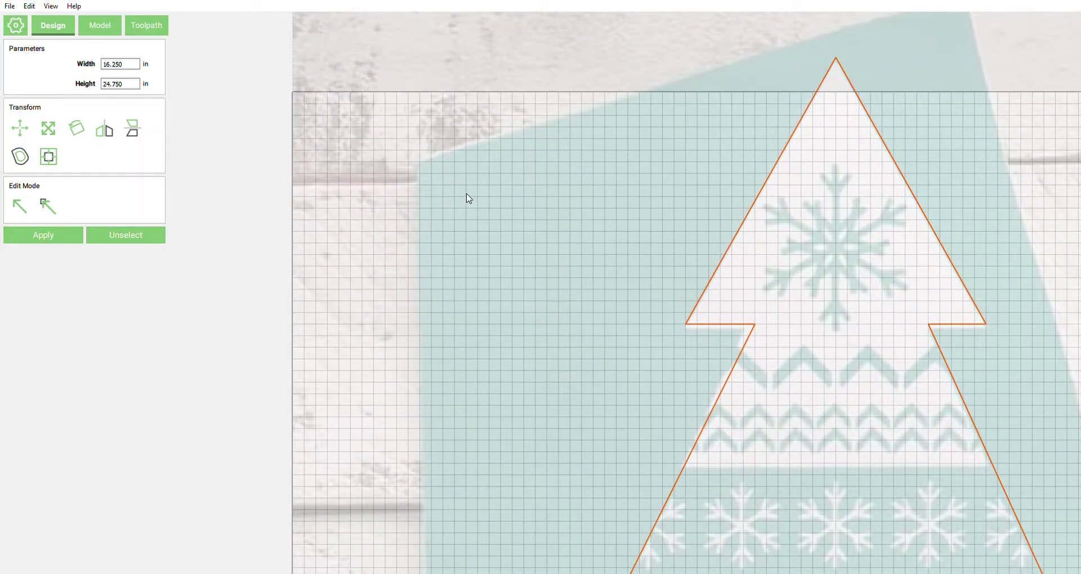
Enter node editing and move the top tier's left corner and adjacent notch nodes down and left to the tier's printed lower edge
scroll(468, 198, down, 4)
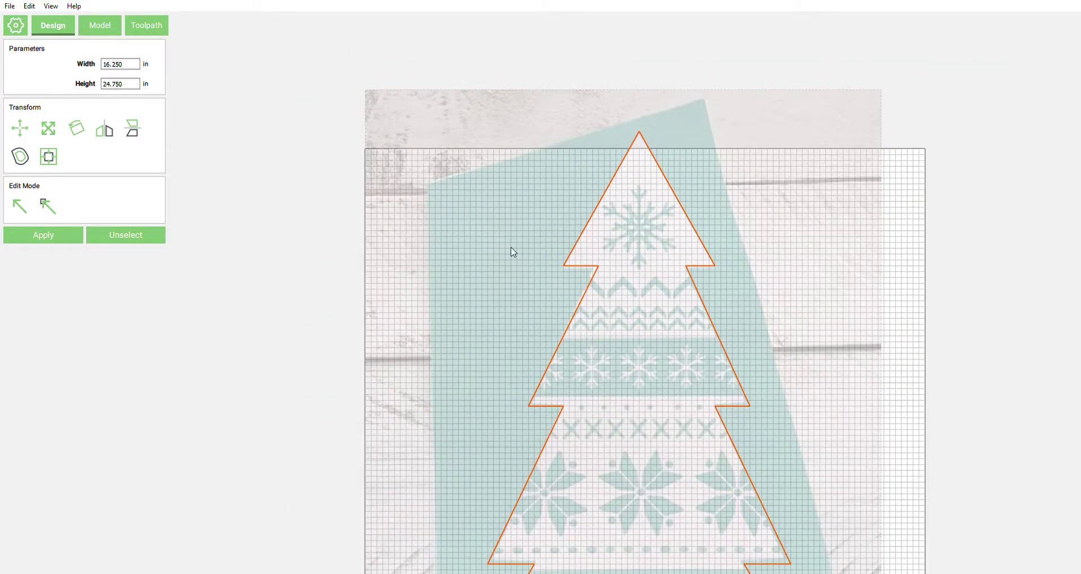
scroll(614, 345, down, 3)
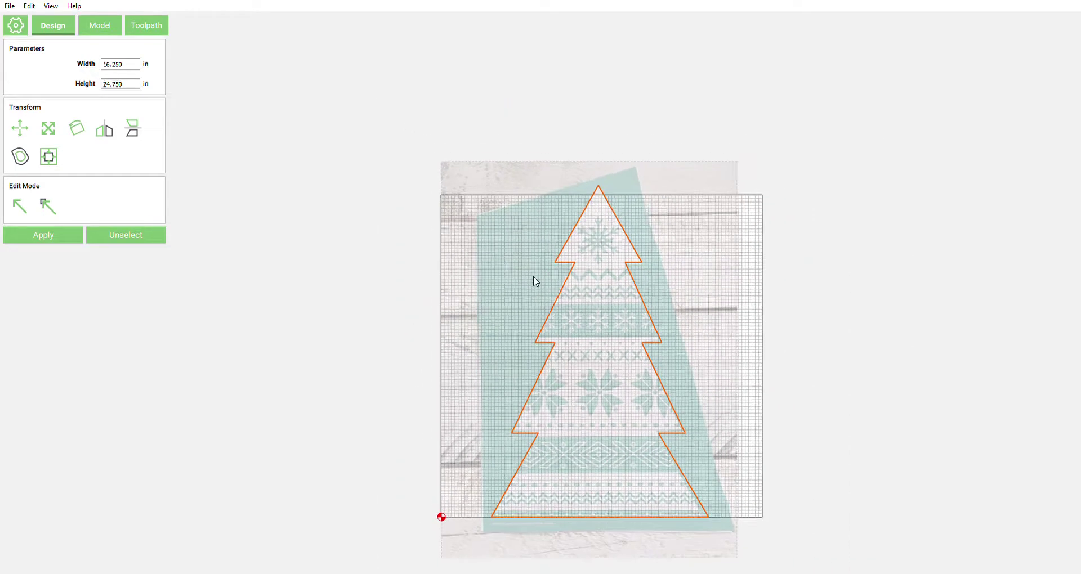
scroll(570, 176, up, 3)
scroll(570, 176, up, 5)
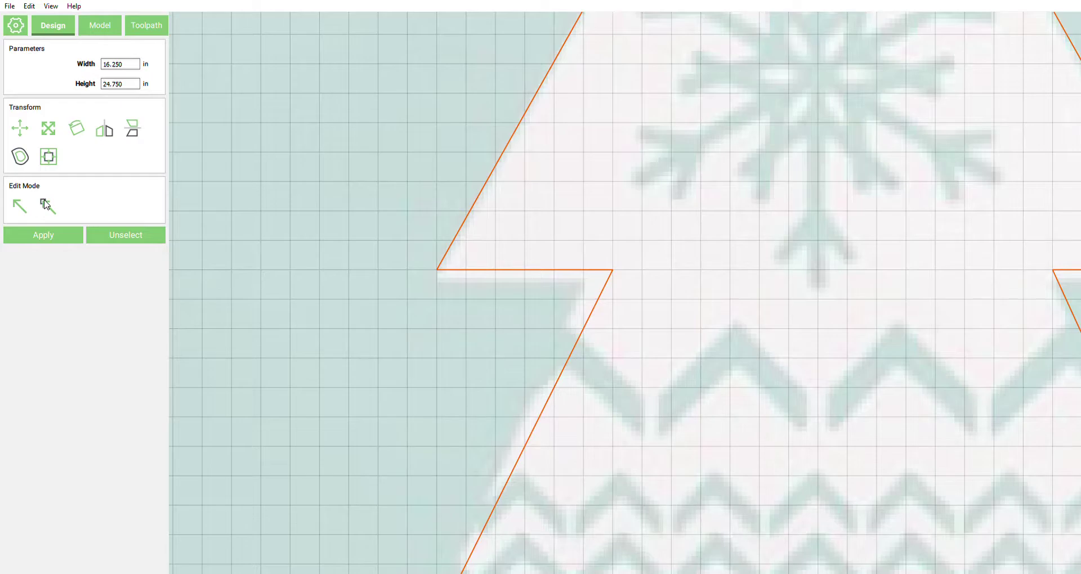
click(345, 311)
drag(732, 205, 546, 306)
click(49, 207)
scroll(535, 280, up, 5)
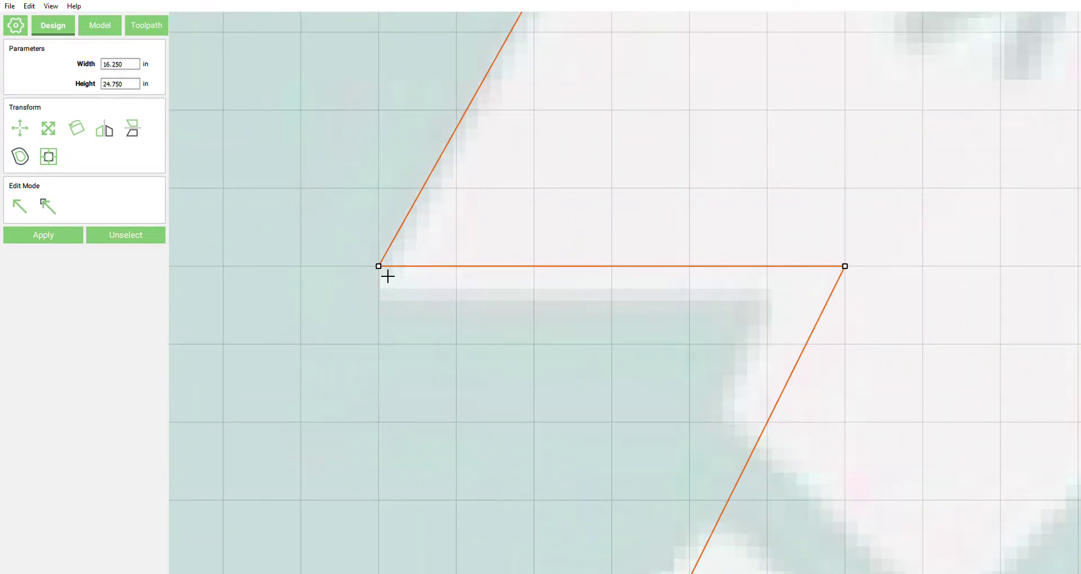
drag(386, 276, 356, 312)
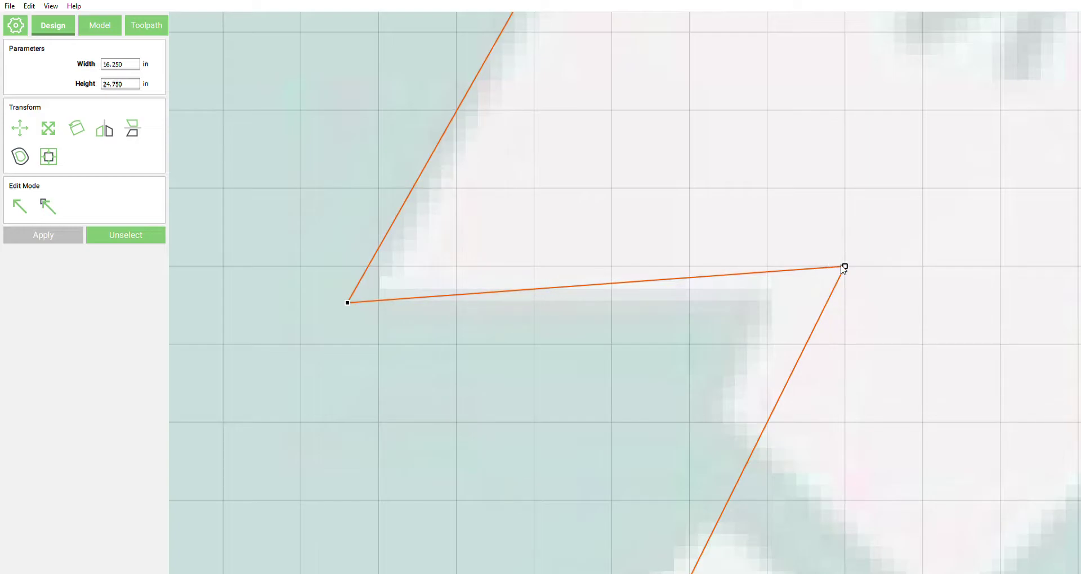
drag(855, 274, 766, 310)
Nudge the second tier's left corner node slightly outward, keeping its lower edge horizontal
scroll(749, 222, down, 10)
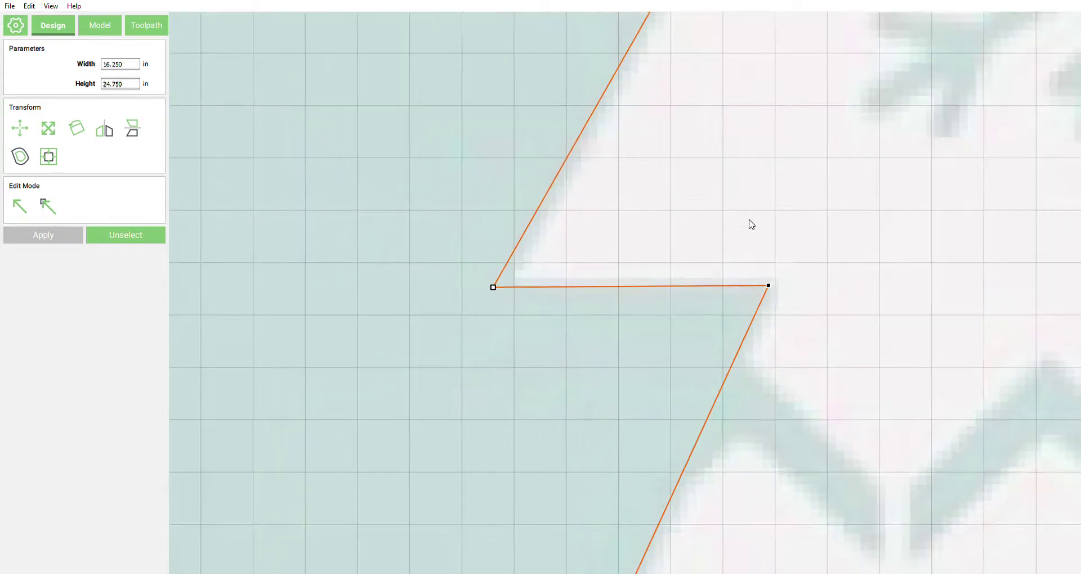
scroll(645, 424, up, 10)
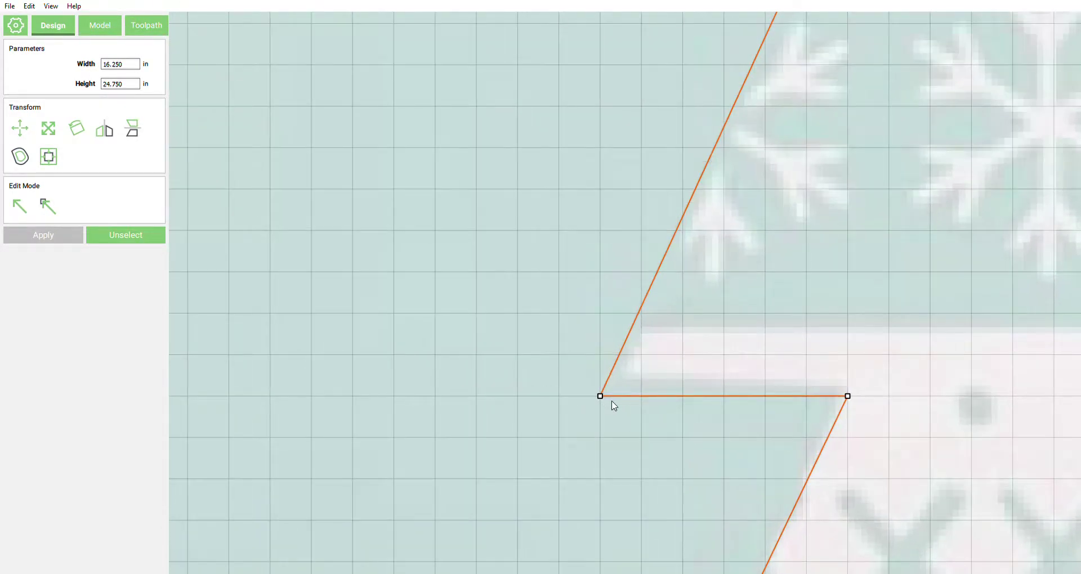
drag(618, 404, 620, 406)
scroll(611, 405, up, 4)
drag(609, 403, 610, 403)
scroll(609, 402, up, 2)
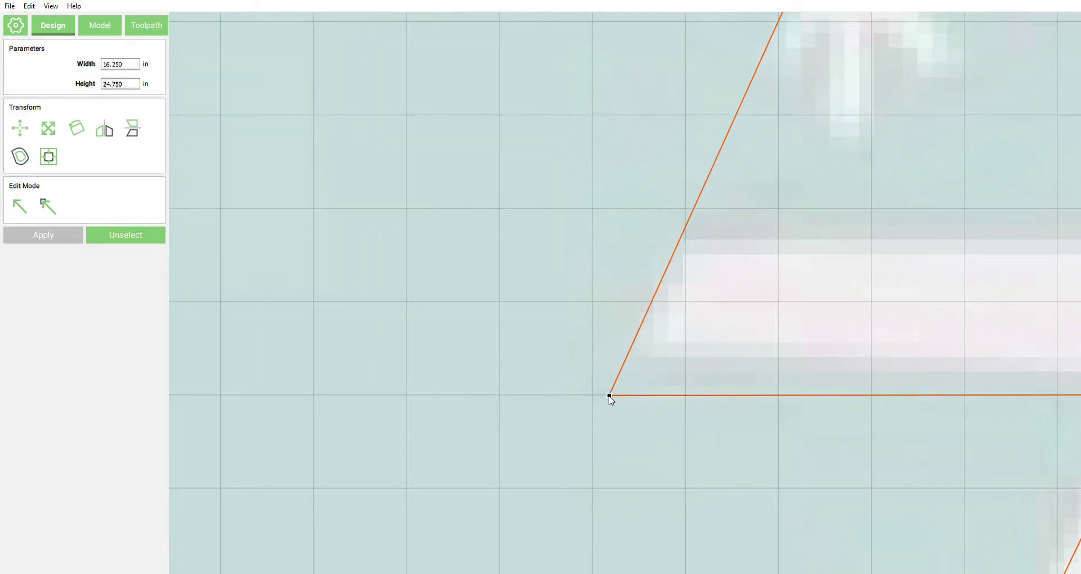
drag(611, 401, 591, 397)
scroll(431, 329, down, 3)
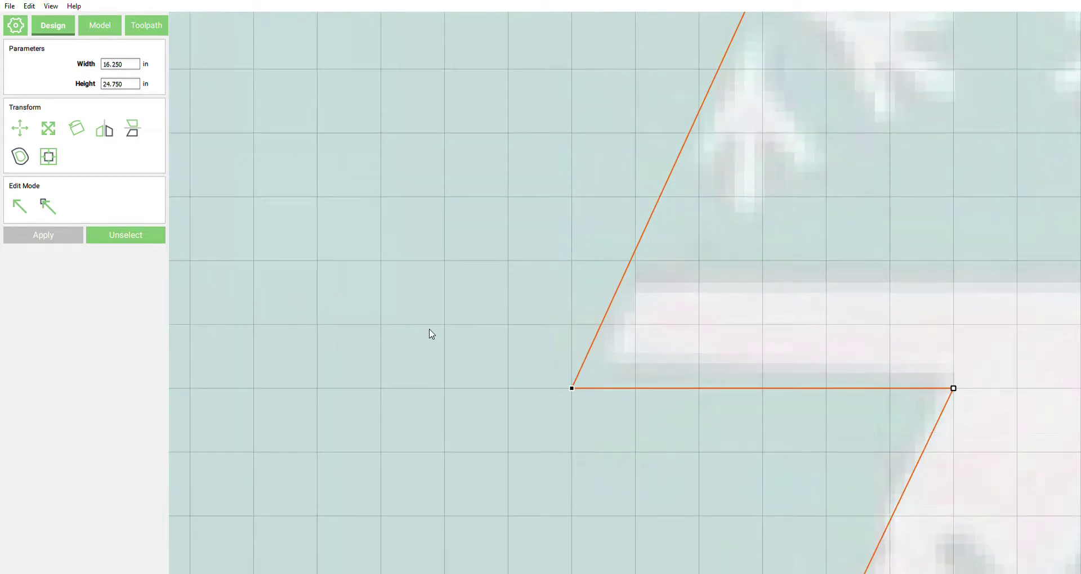
Nudge the left notch node beneath the second tier slightly left to follow the third tier's printed slope
scroll(431, 321, down, 2)
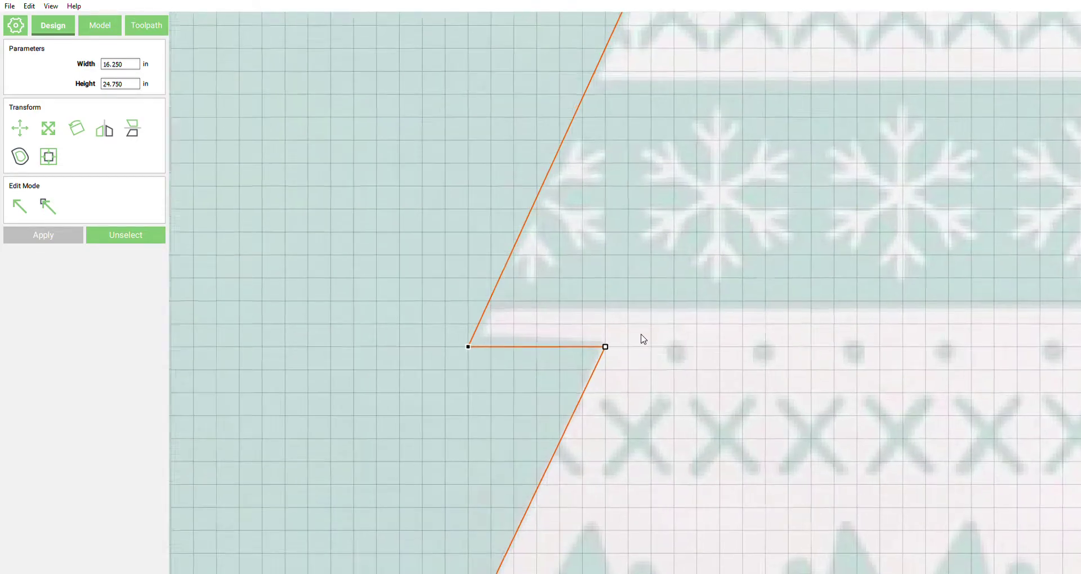
scroll(586, 367, up, 5)
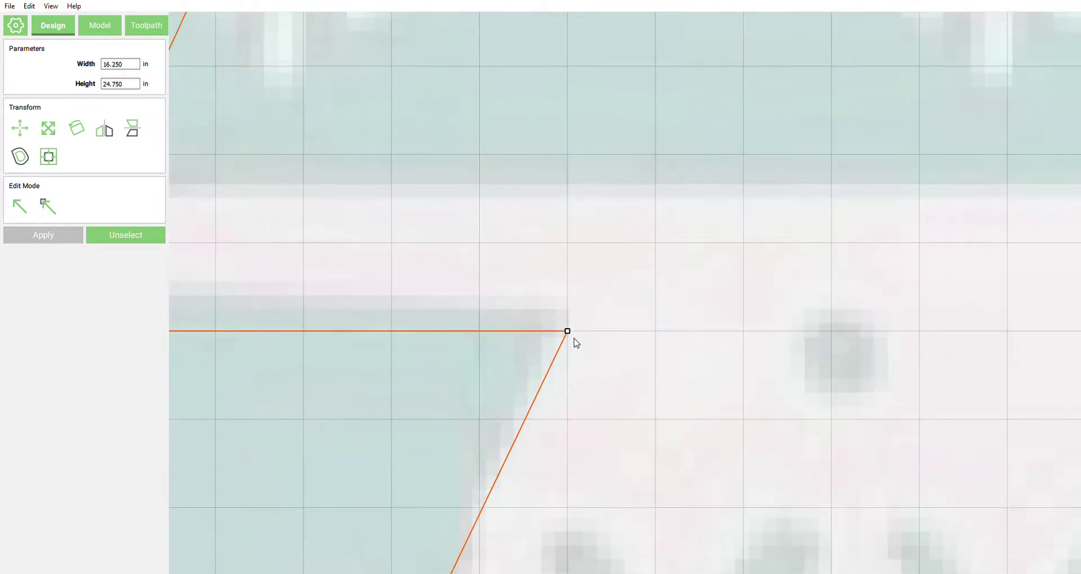
scroll(577, 342, down, 1)
mouse_move(564, 341)
mouse_down()
mouse_move(542, 339)
mouse_move(555, 340)
mouse_up()
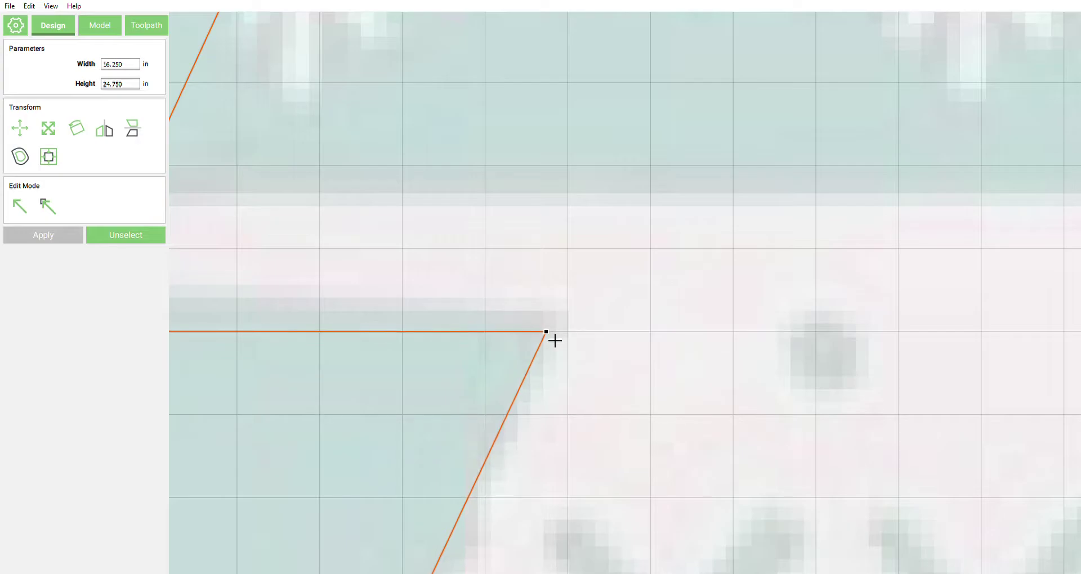
scroll(622, 319, down, 8)
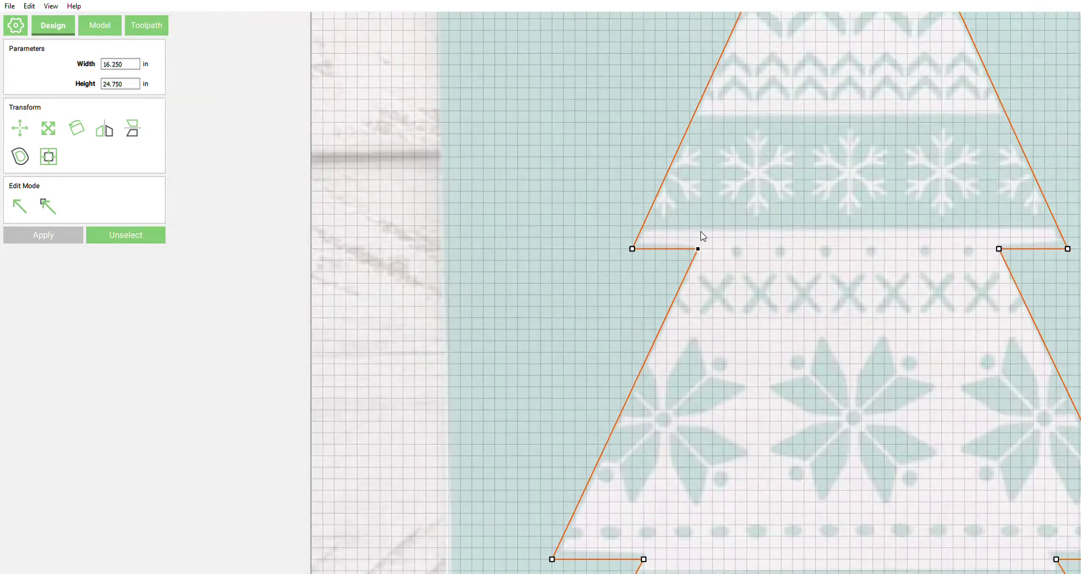
Raise the third tier's left corner node and its adjacent notch node to the tier's printed lower edge
scroll(704, 237, down, 2)
scroll(590, 433, up, 6)
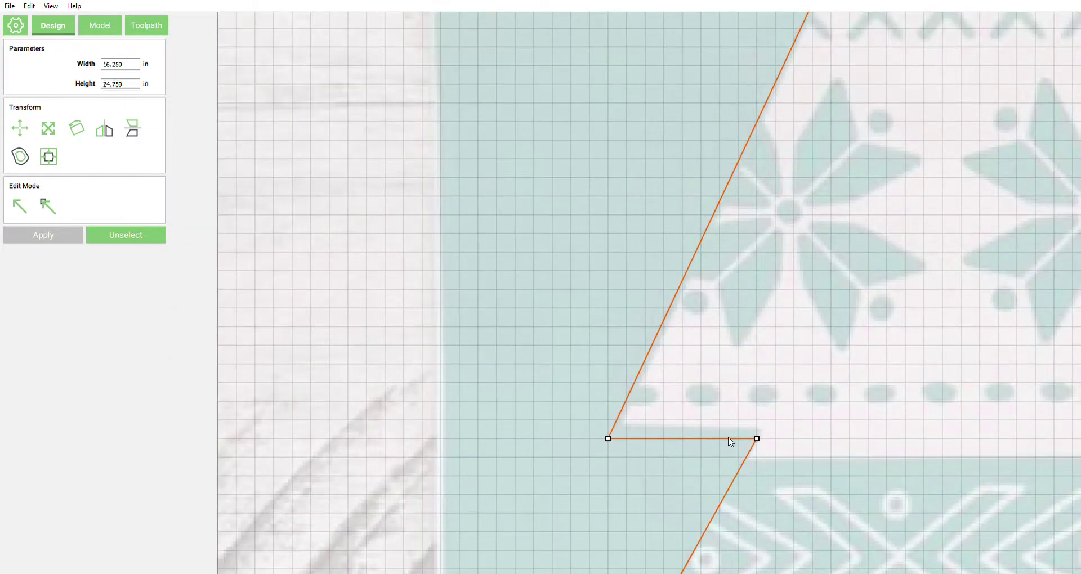
scroll(599, 440, up, 5)
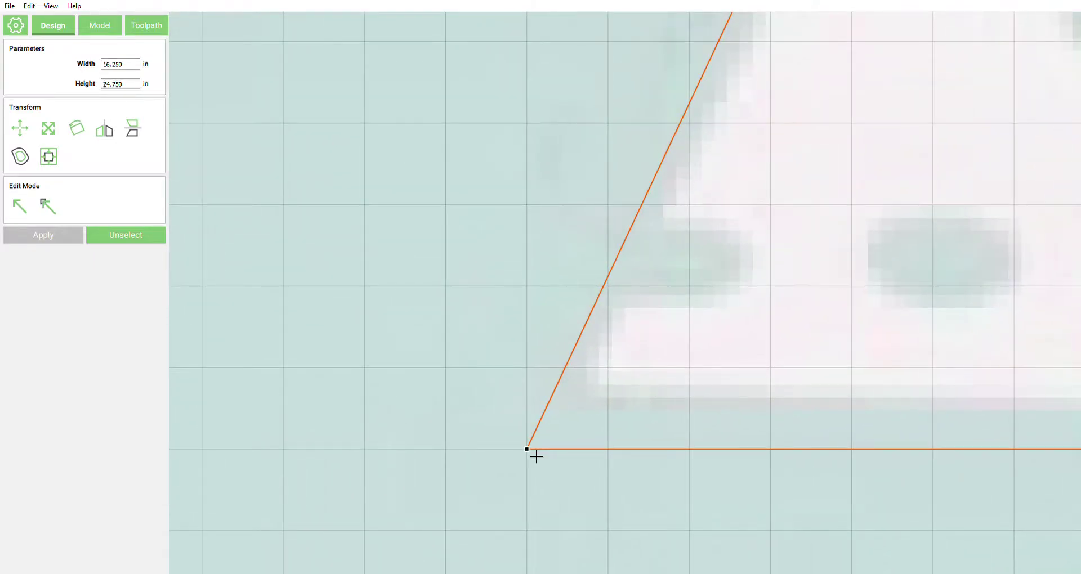
drag(536, 456, 550, 419)
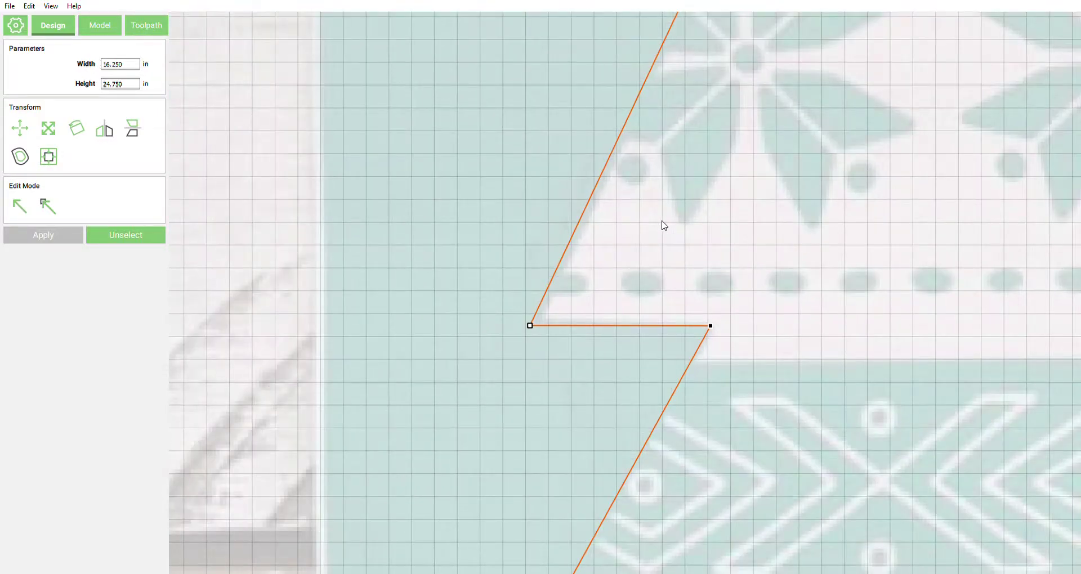
Move the base's right corner node inward along the lower stock edge to match the bottom tier's slope, making the outline about 15.88 in wide
scroll(736, 319, down, 2)
scroll(616, 482, up, 4)
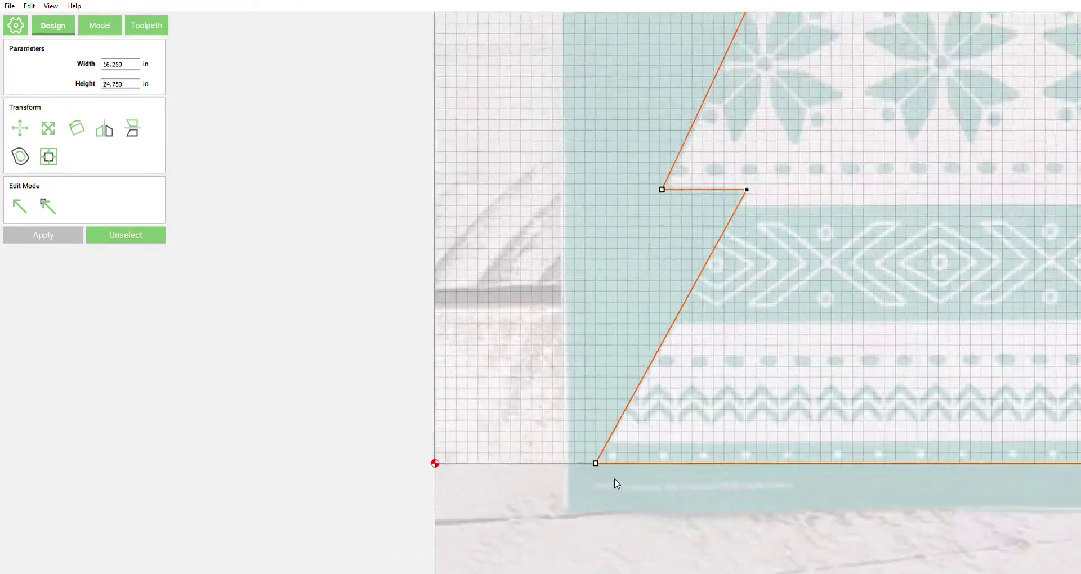
scroll(615, 466, down, 5)
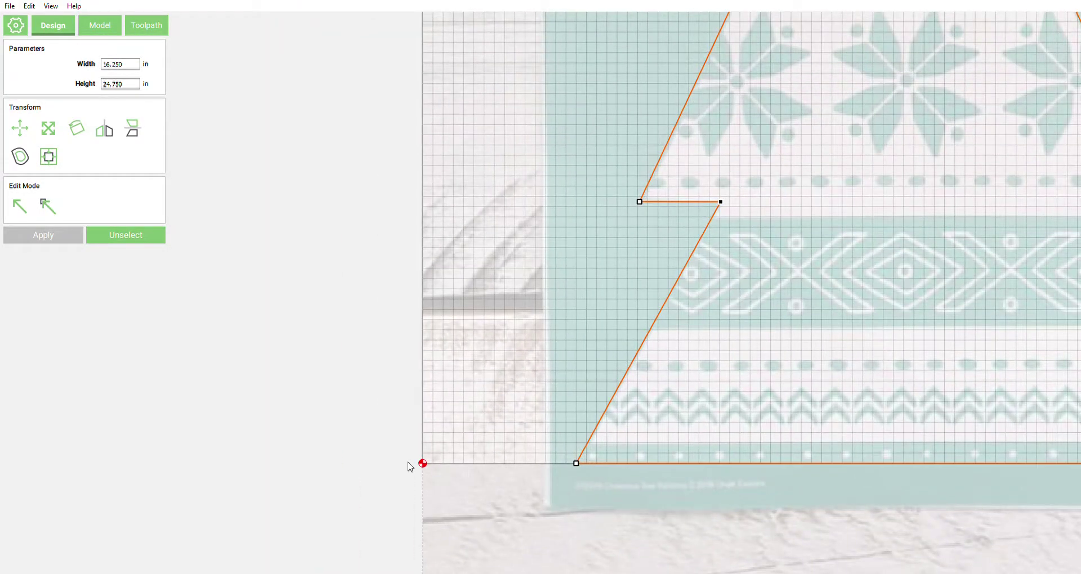
scroll(919, 459, up, 2)
scroll(920, 460, up, 5)
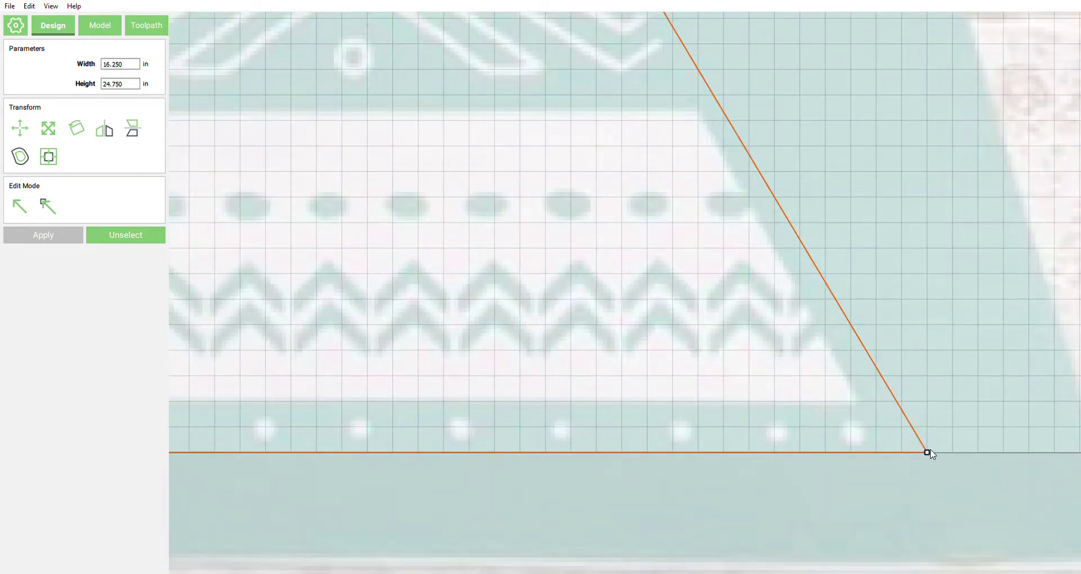
drag(936, 460, 895, 462)
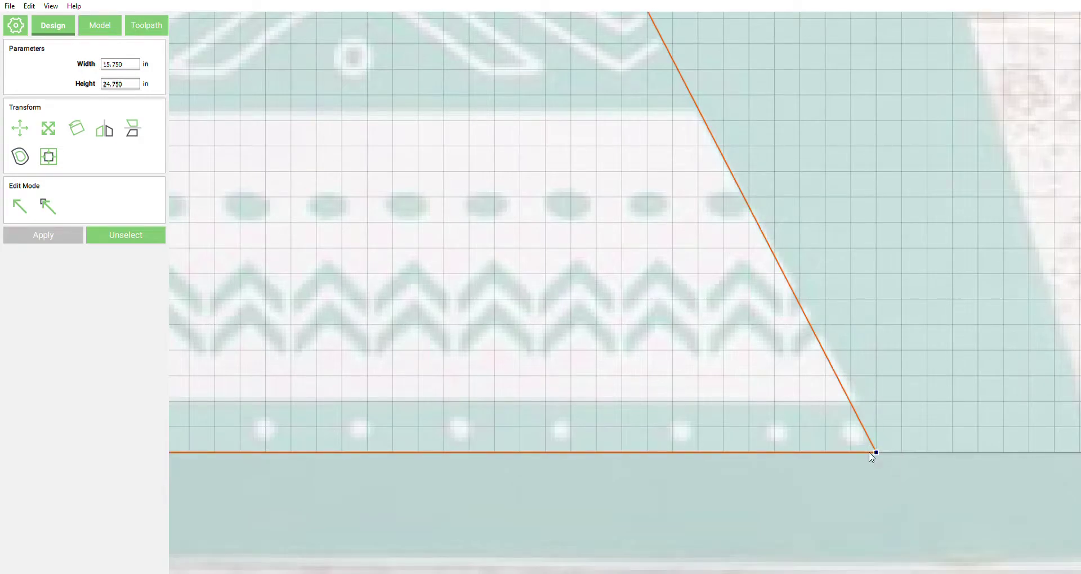
scroll(872, 457, up, 2)
drag(872, 457, 896, 458)
drag(895, 454, 899, 453)
scroll(900, 454, down, 4)
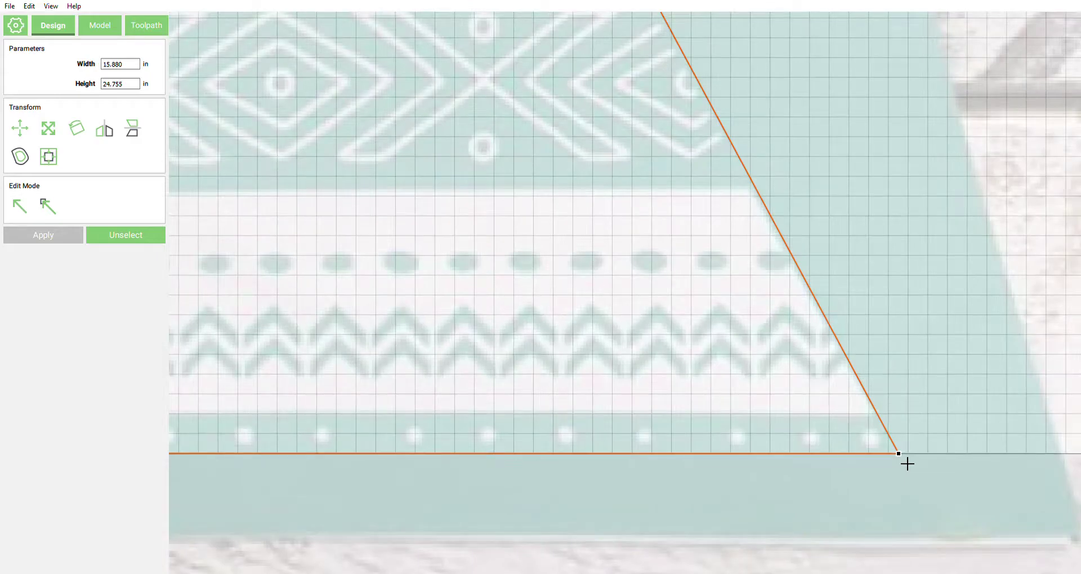
Move the right notch node above the bottom tier up and inward onto the printed inner corner
scroll(725, 131, up, 2)
scroll(755, 154, up, 5)
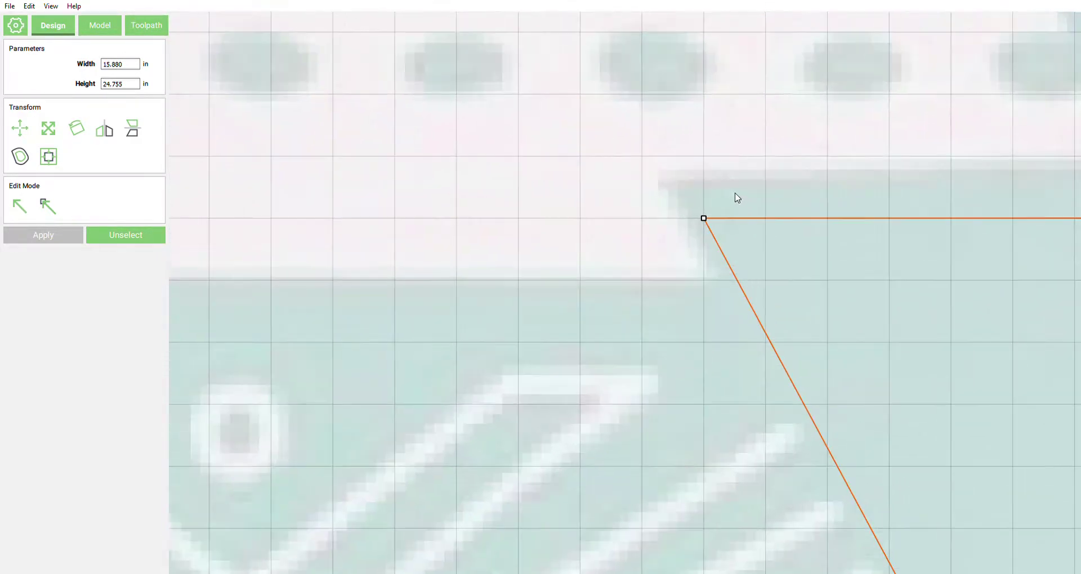
drag(713, 227, 684, 199)
scroll(577, 208, down, 2)
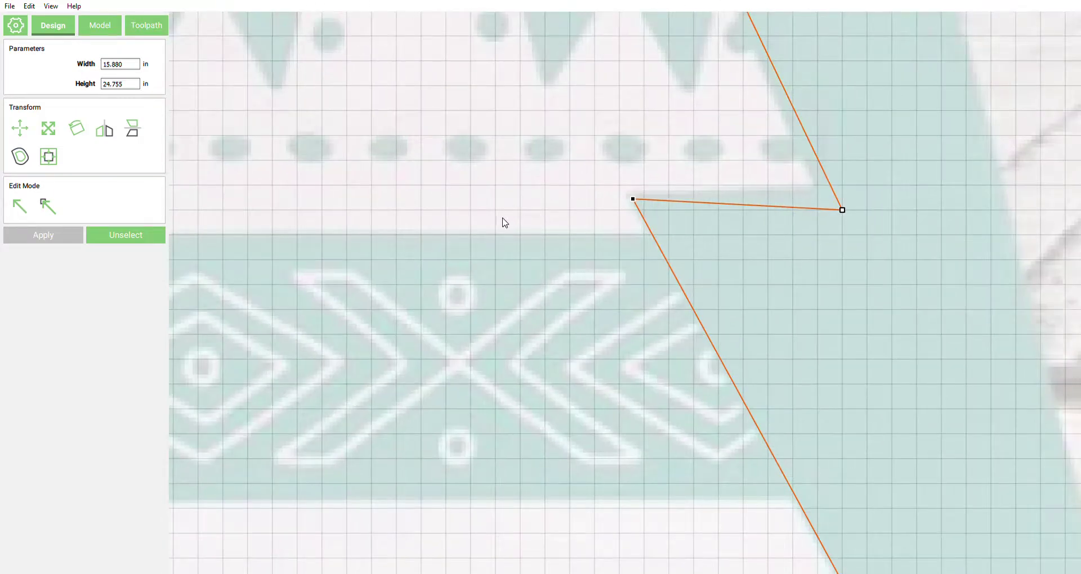
scroll(837, 263, down, 2)
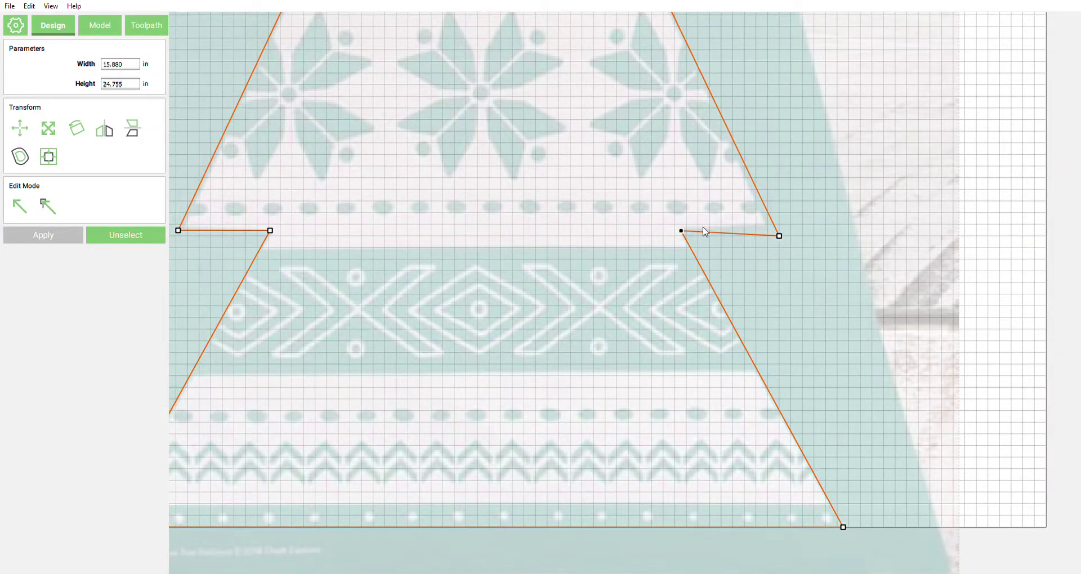
scroll(761, 229, up, 4)
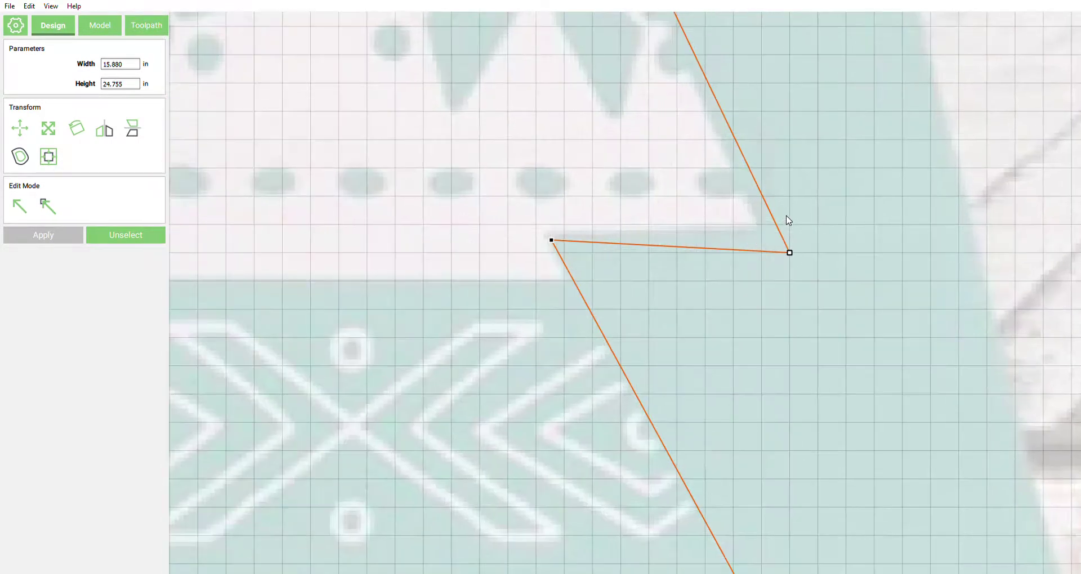
scroll(788, 265, down, 4)
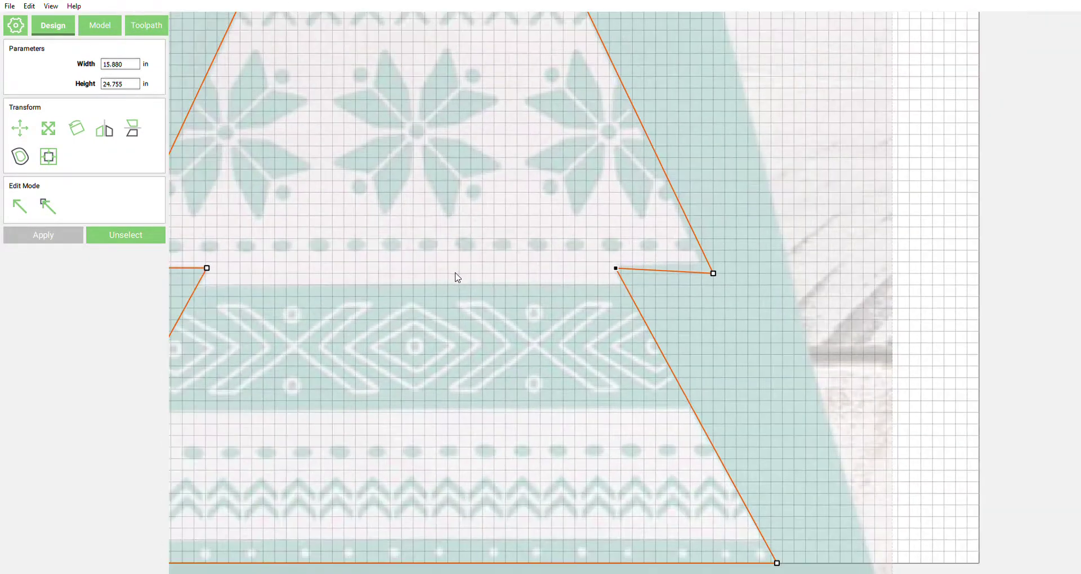
scroll(197, 276, up, 4)
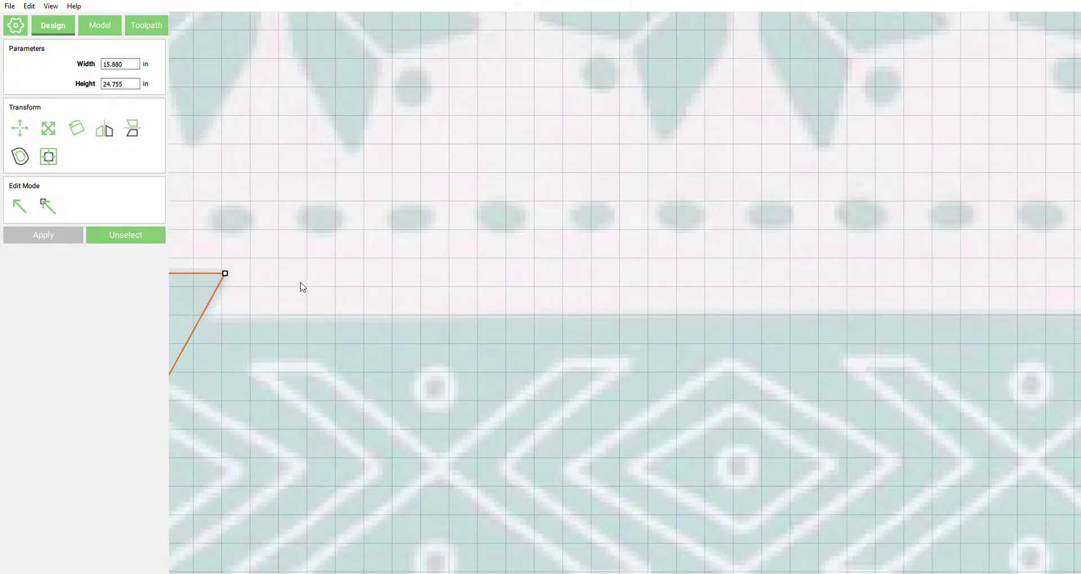
scroll(310, 285, down, 4)
scroll(938, 273, up, 4)
scroll(938, 273, up, 4)
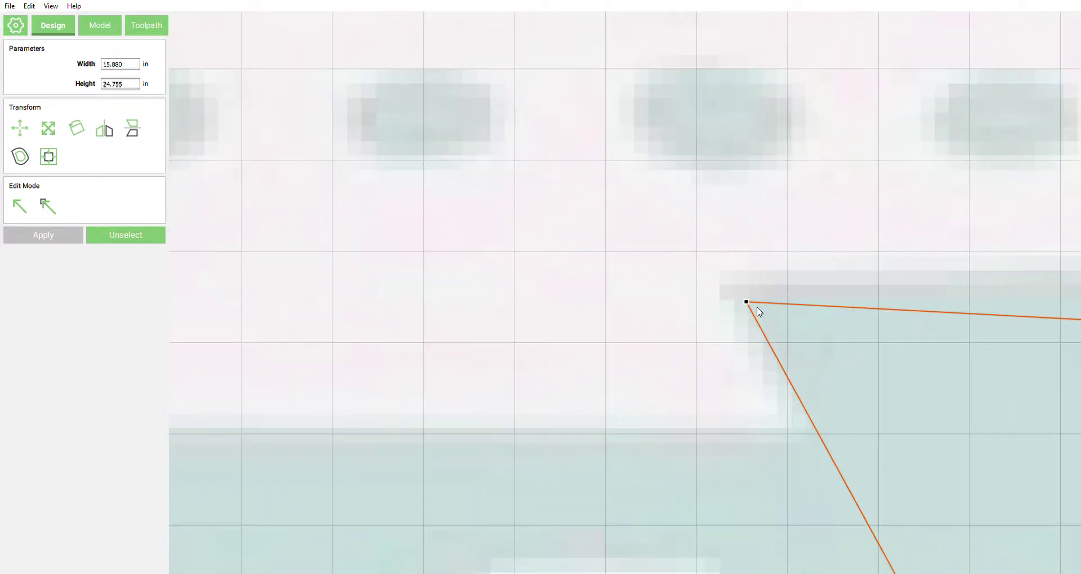
drag(754, 310, 731, 282)
Move the third tier's right corner node up and inward to the tier's printed corner, level with the adjacent notch node
scroll(588, 284, down, 6)
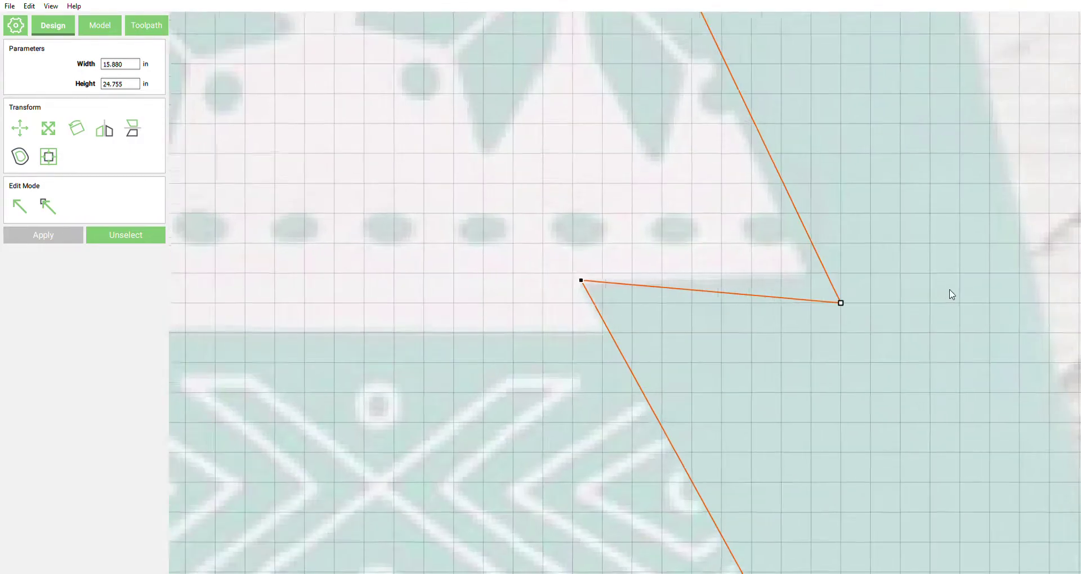
scroll(948, 295, up, 2)
drag(810, 311, 766, 270)
scroll(746, 279, down, 2)
scroll(758, 275, up, 4)
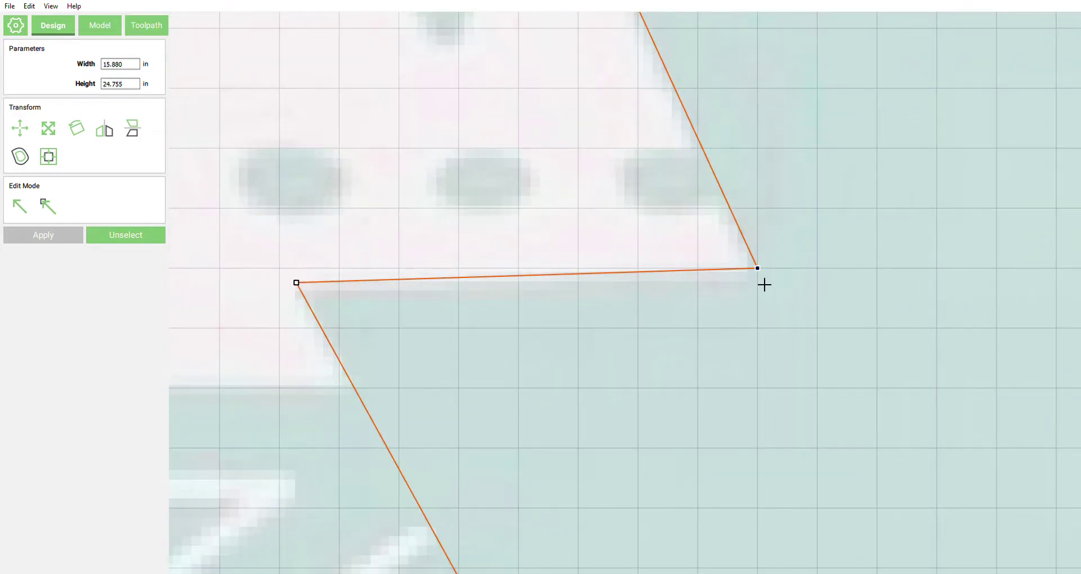
mouse_move(764, 285)
mouse_down()
mouse_move(753, 282)
mouse_move(768, 287)
mouse_up()
scroll(767, 286, up, 2)
scroll(783, 294, down, 6)
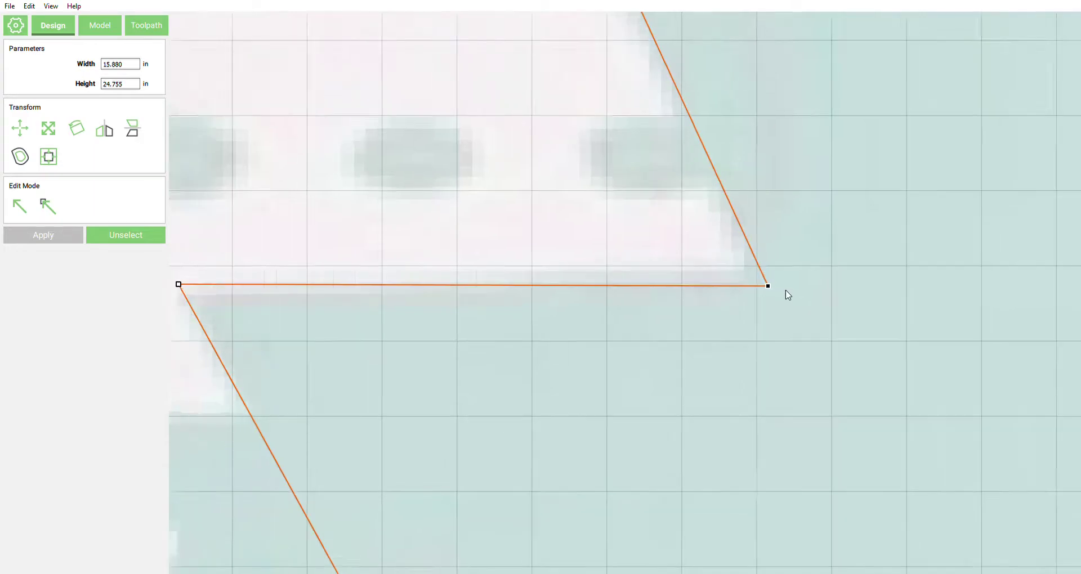
Examine the second and third tiers' corner and notch nodes against the printed tree, and review the whole traced outline
scroll(726, 411, down, 3)
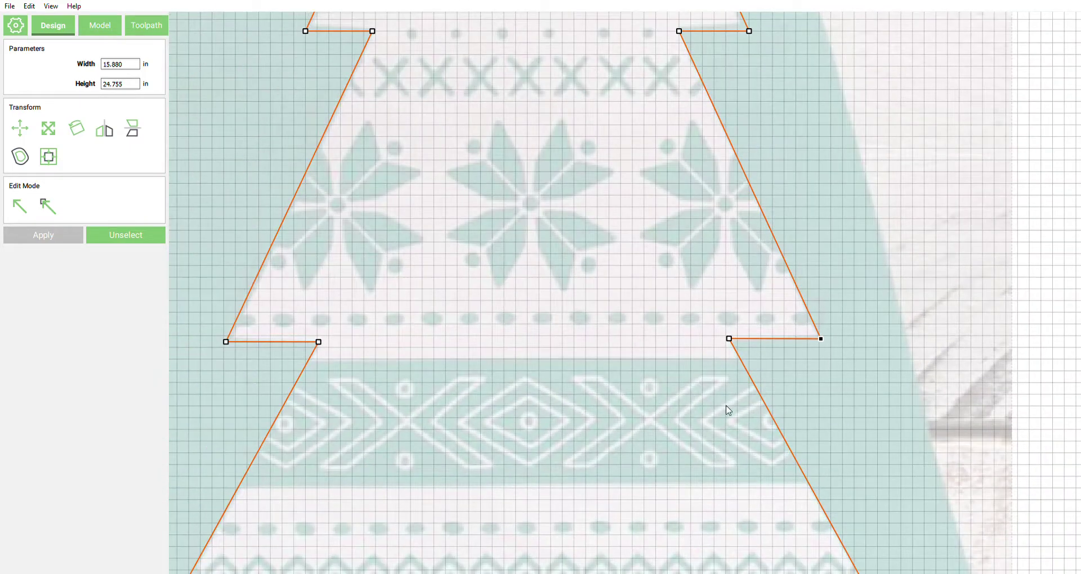
scroll(768, 448, down, 3)
scroll(807, 115, up, 4)
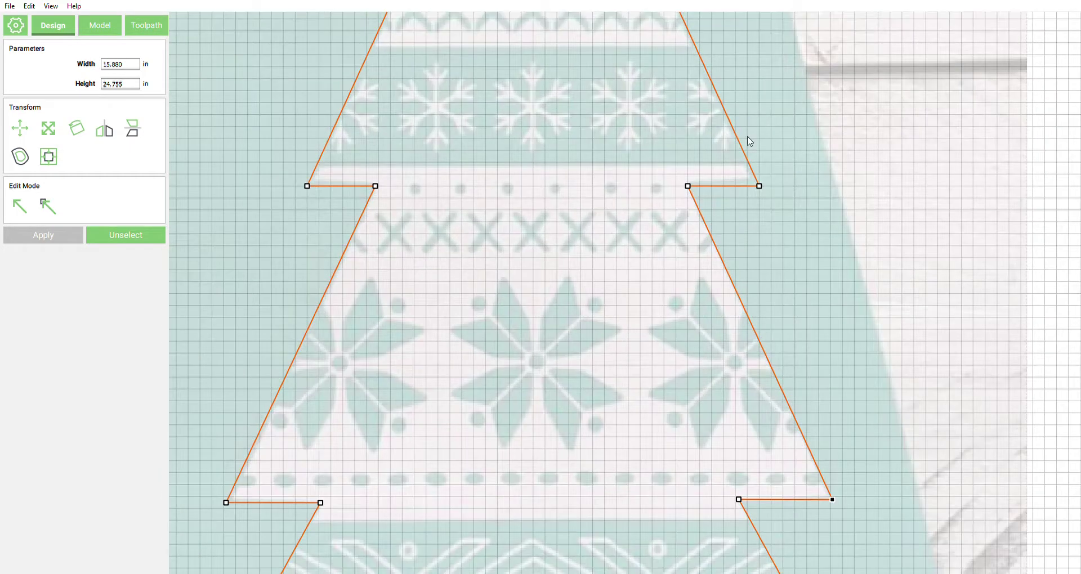
scroll(843, 316, down, 2)
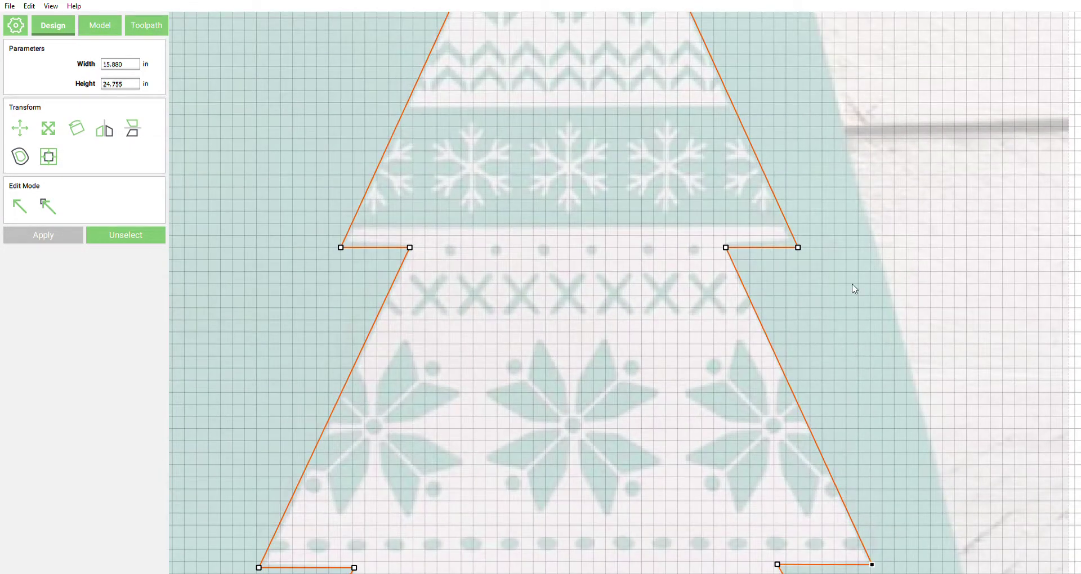
scroll(828, 257, up, 2)
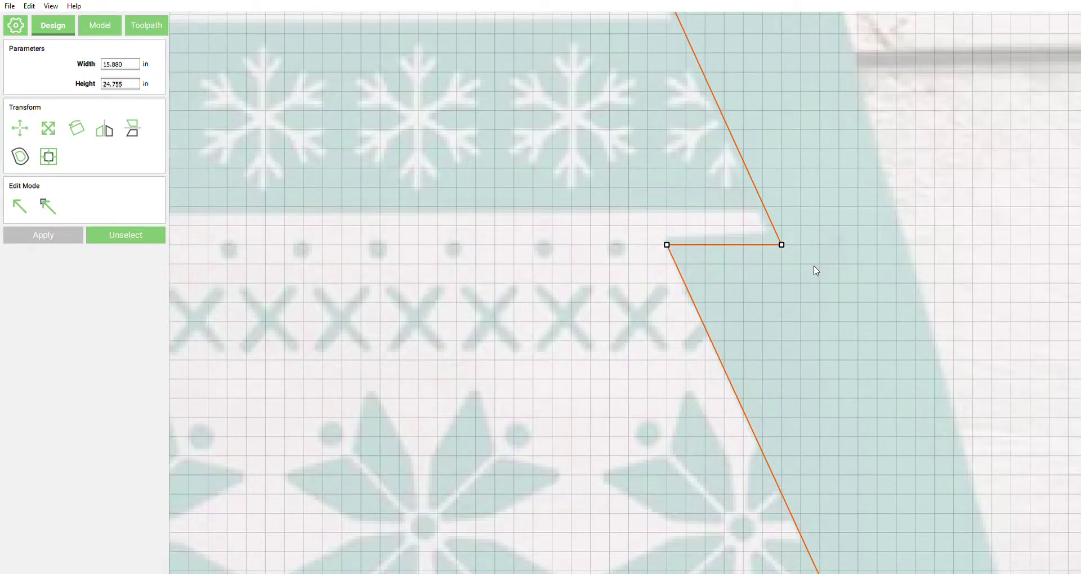
scroll(868, 294, down, 2)
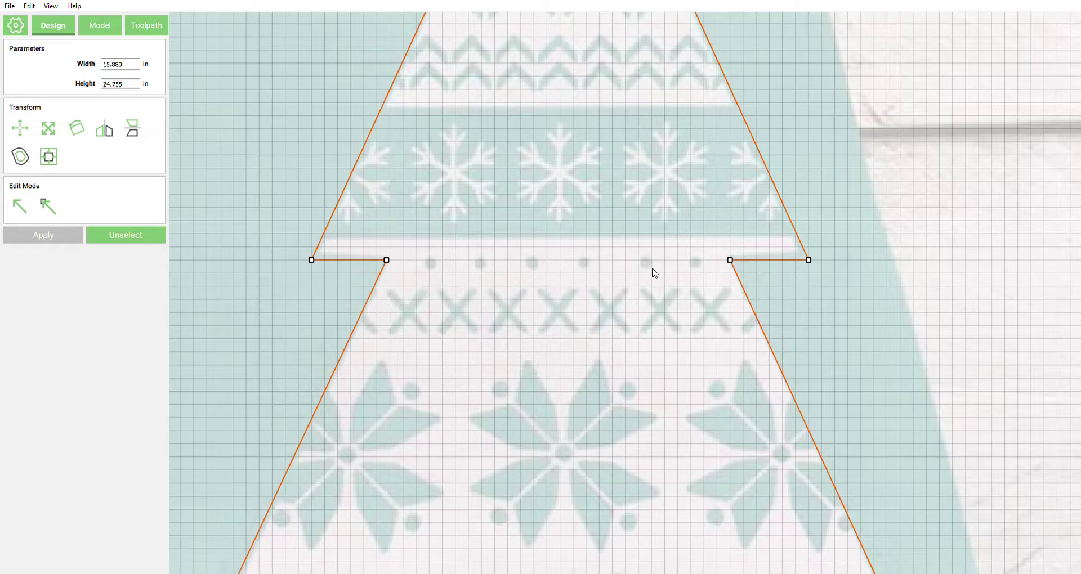
scroll(634, 231, down, 1)
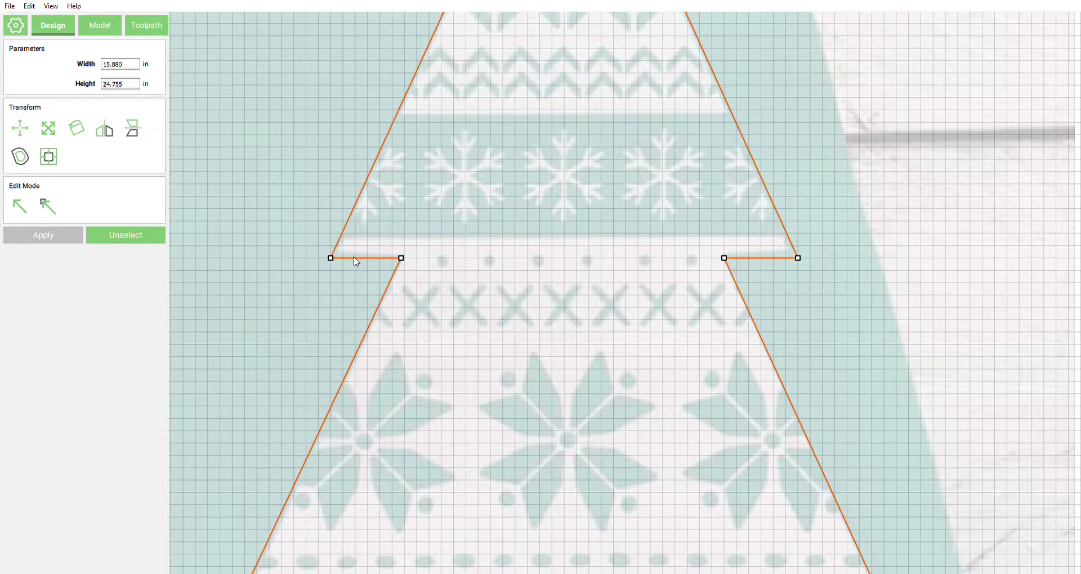
scroll(510, 354, down, 2)
scroll(510, 354, down, 4)
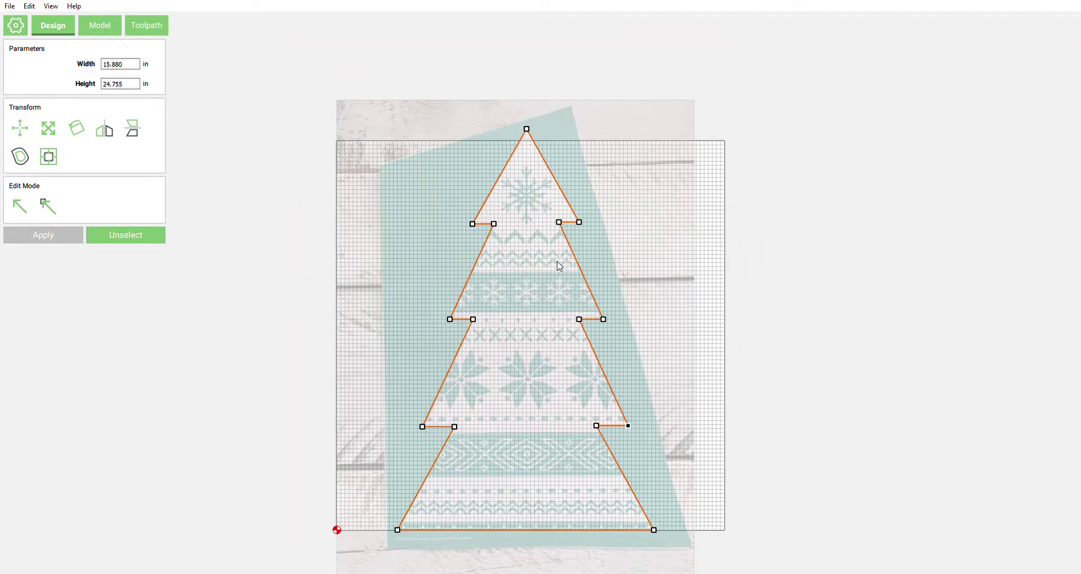
Scale the tree outline proportionally to a height of 12.006 in and move it near the stock's lower left corner
click(49, 129)
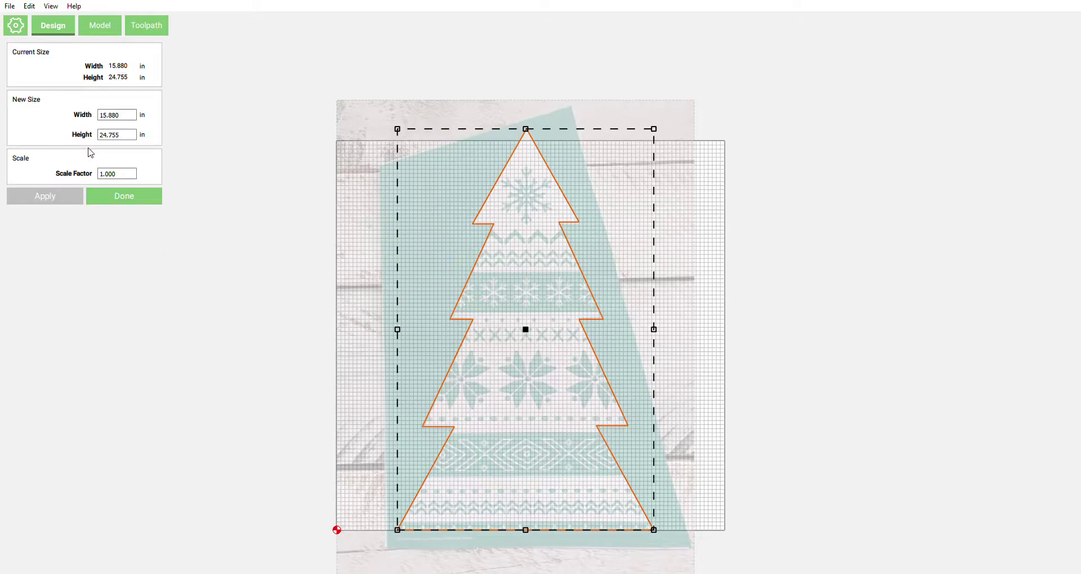
click(126, 195)
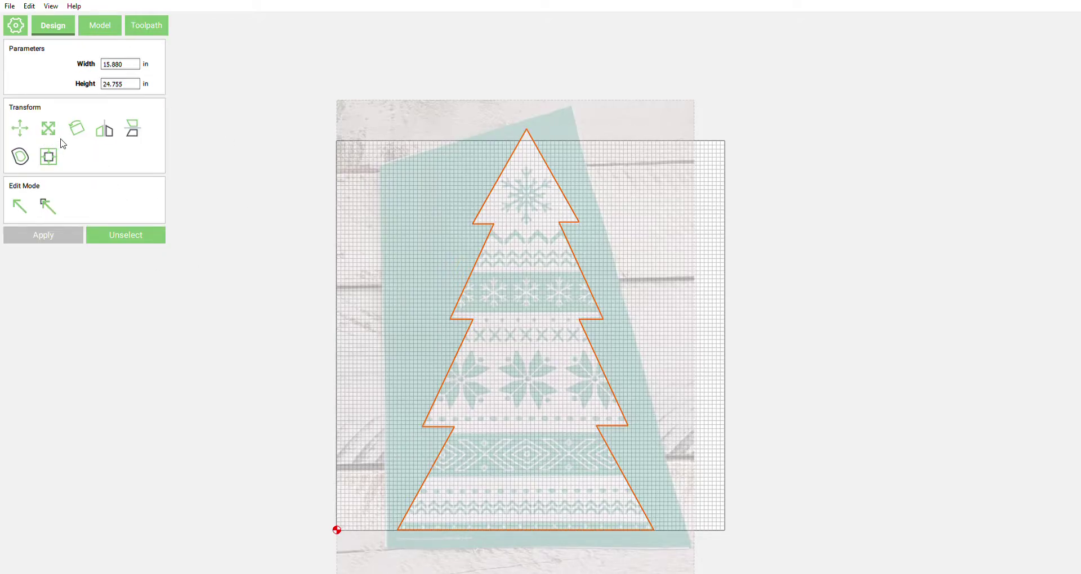
click(50, 131)
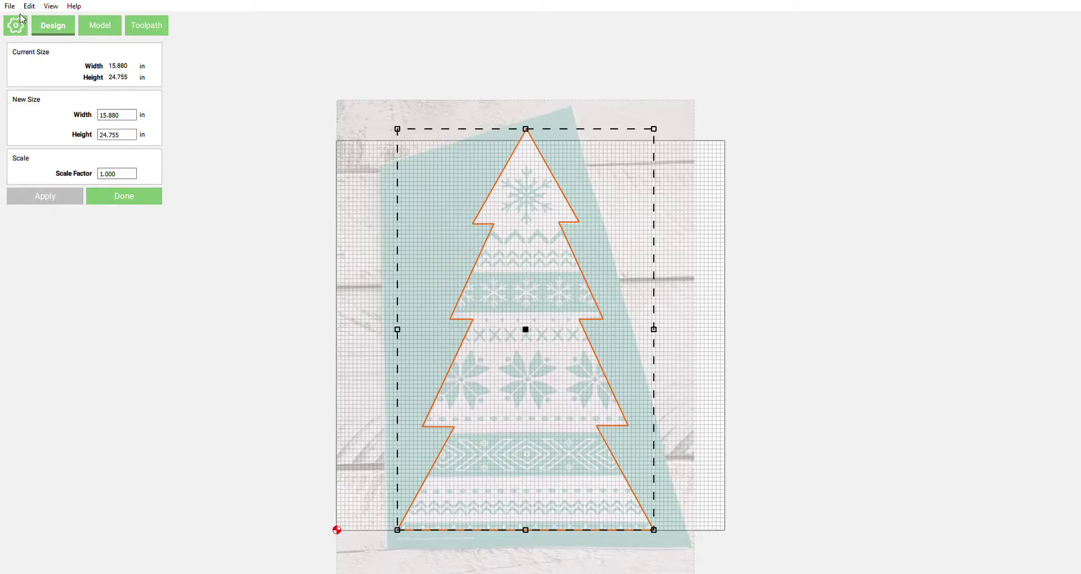
double_click(129, 139)
text(12)
key(Return)
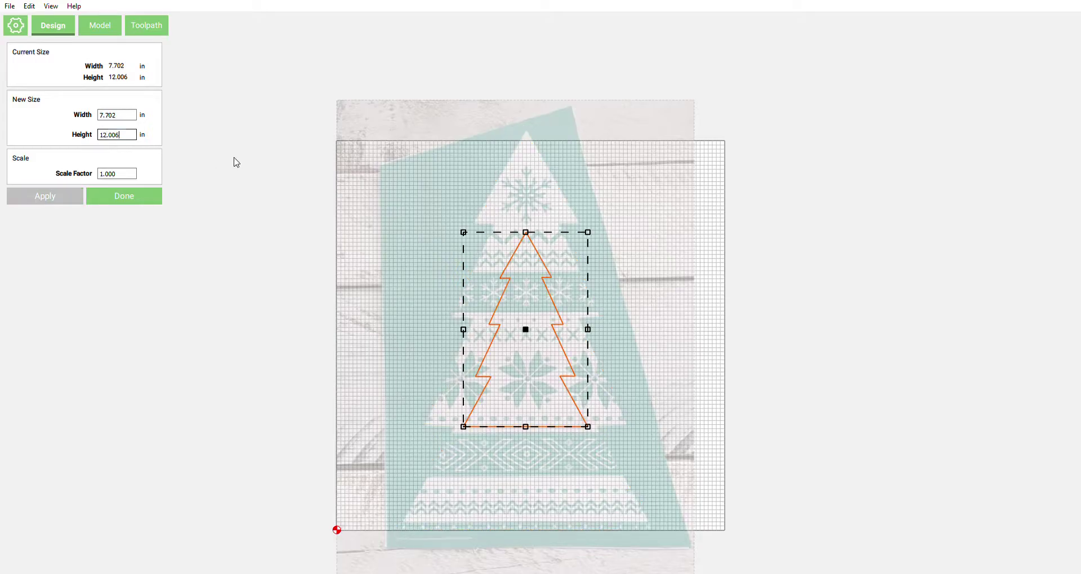
drag(523, 334, 426, 426)
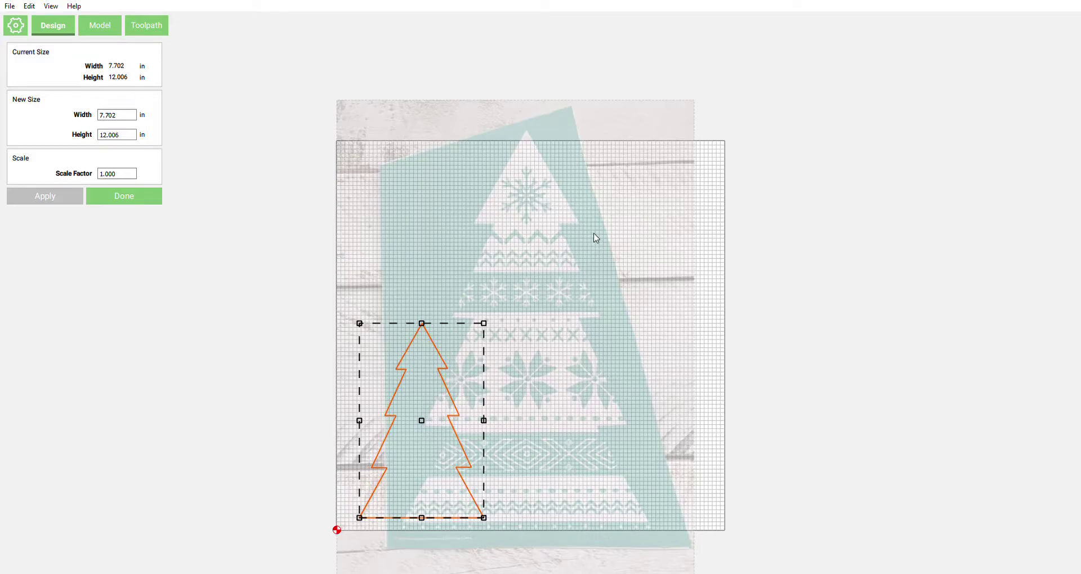